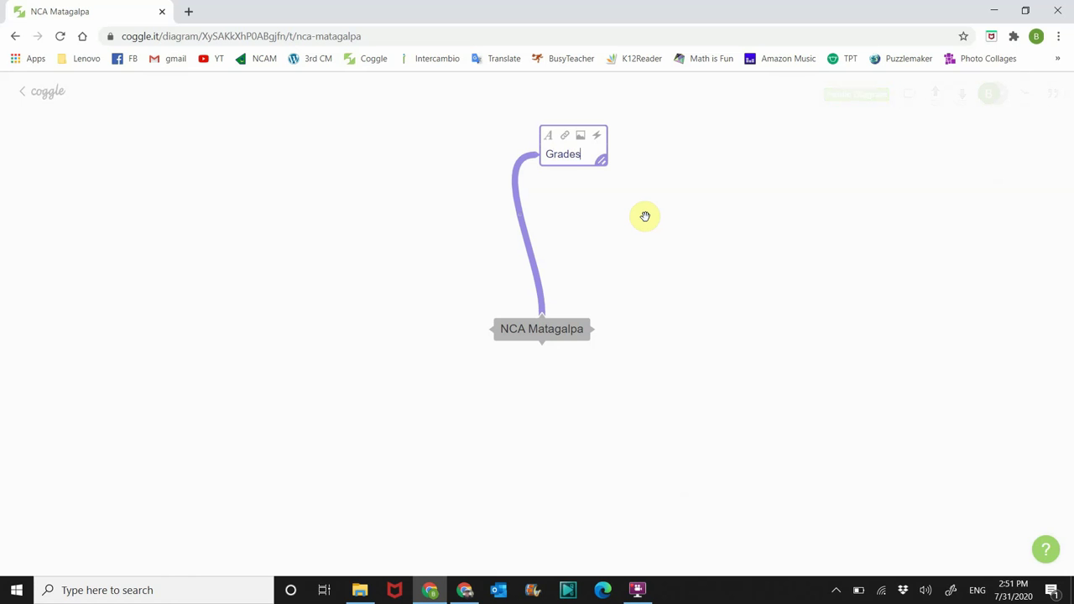
- Finish the Grades label, add a Students branch, and move Students lower toward the centre
click(680, 276)
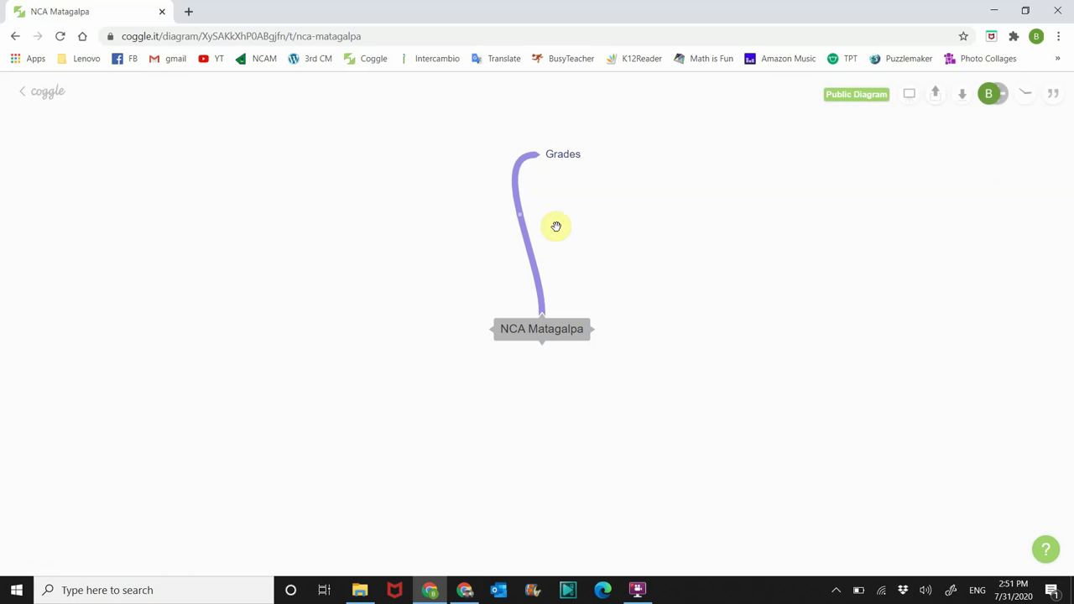
click(542, 313)
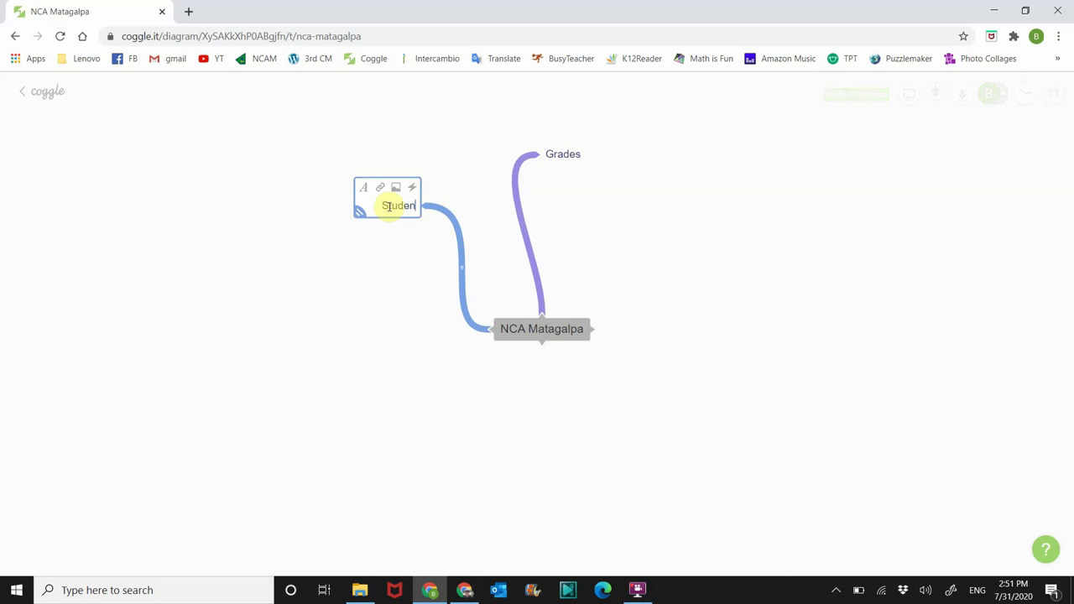
text(Students)
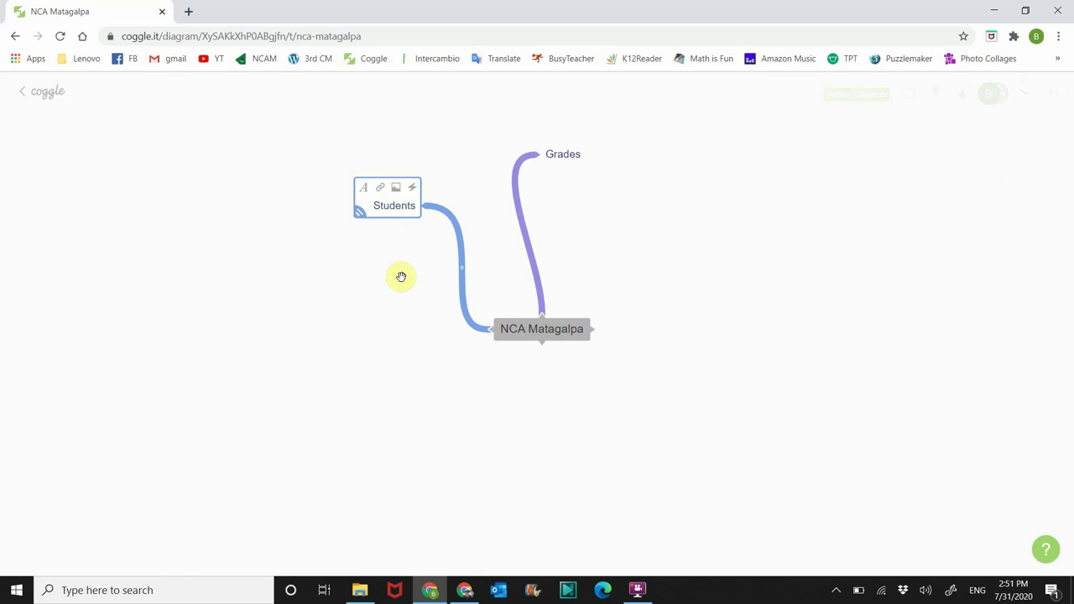
click(411, 361)
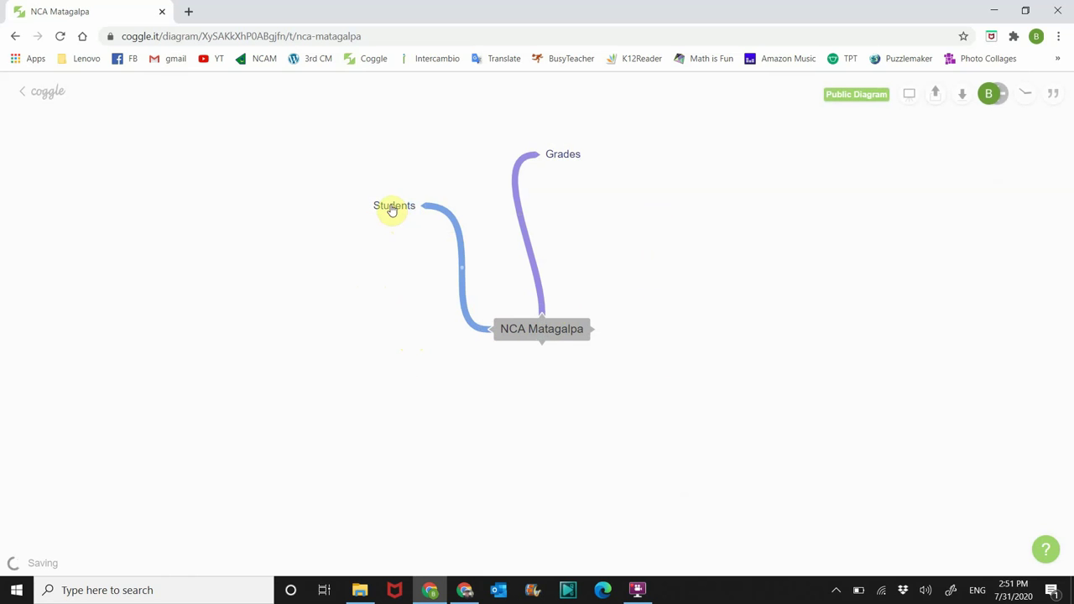
drag(393, 205, 369, 263)
mouse_move(377, 257)
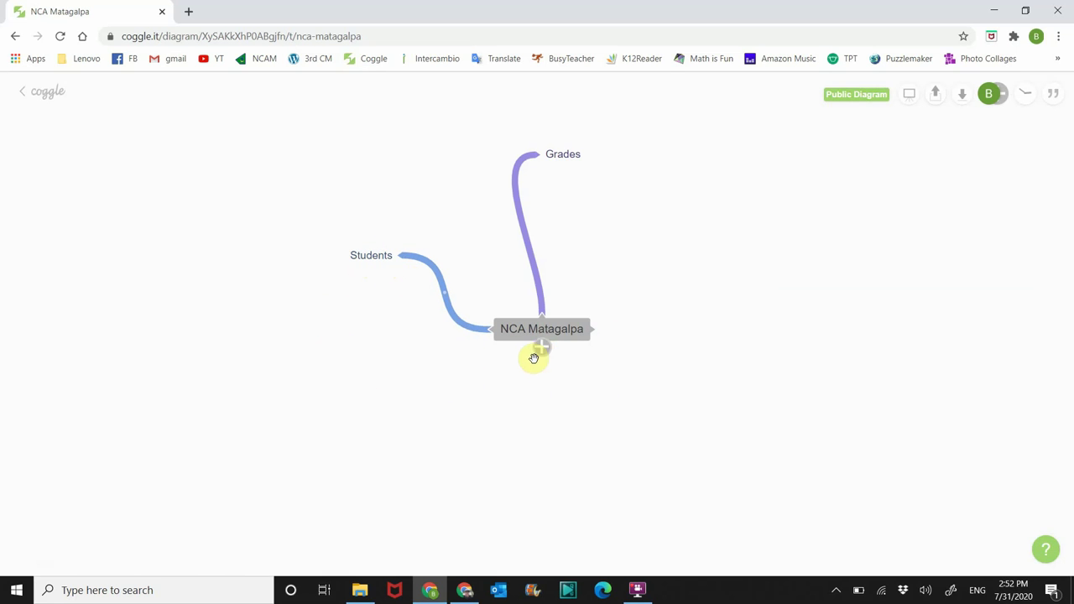
- Add a Personnel branch below NCA Matagalpa
click(540, 348)
text(Personnel)
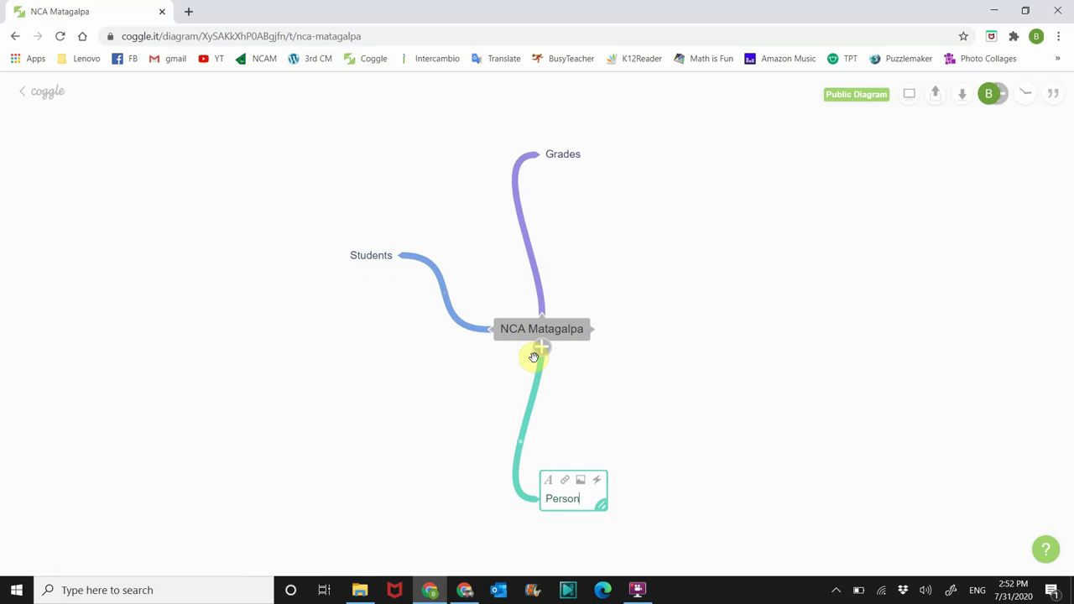
click(750, 439)
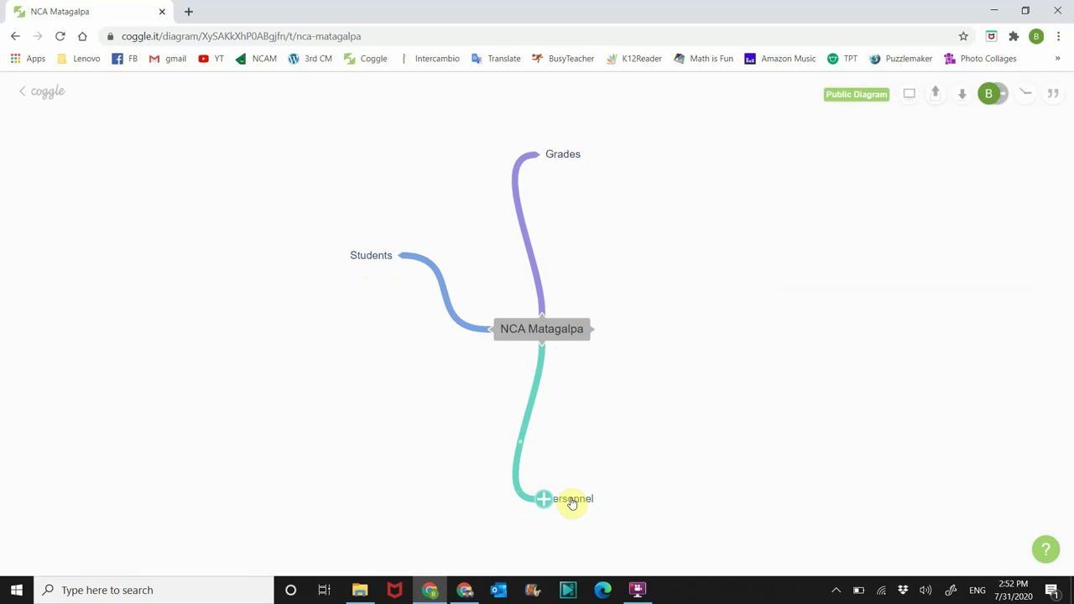
- Recolour the Personnel branch yellow
mouse_move(570, 502)
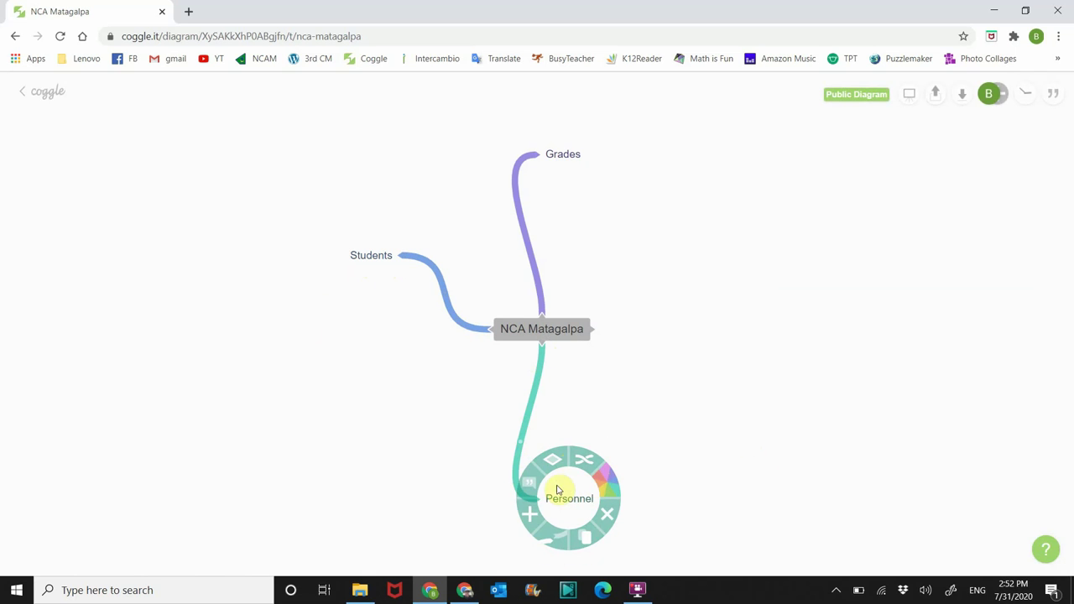
click(610, 490)
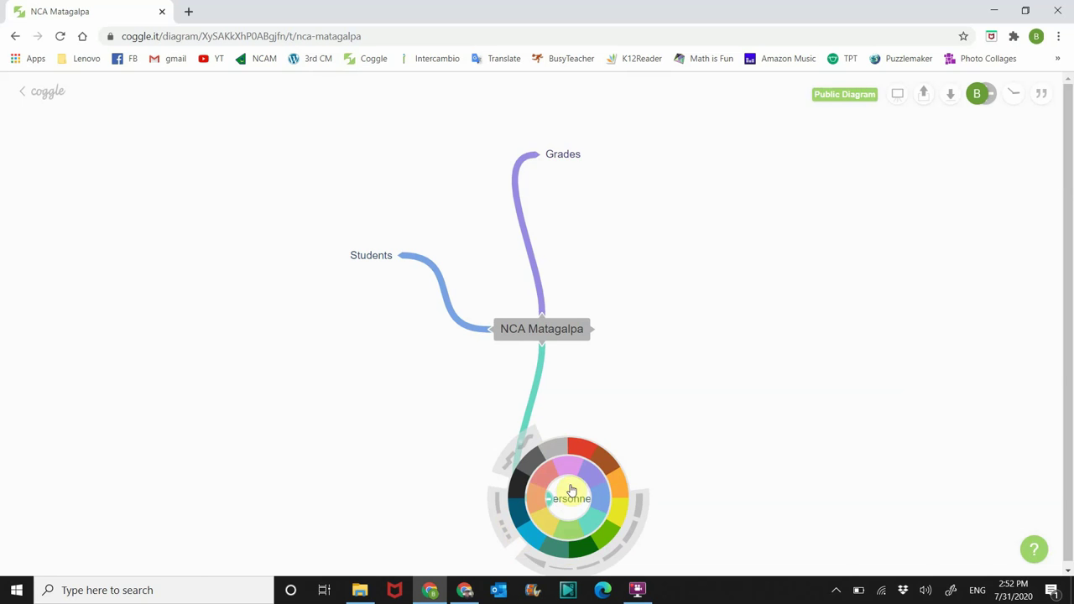
click(550, 525)
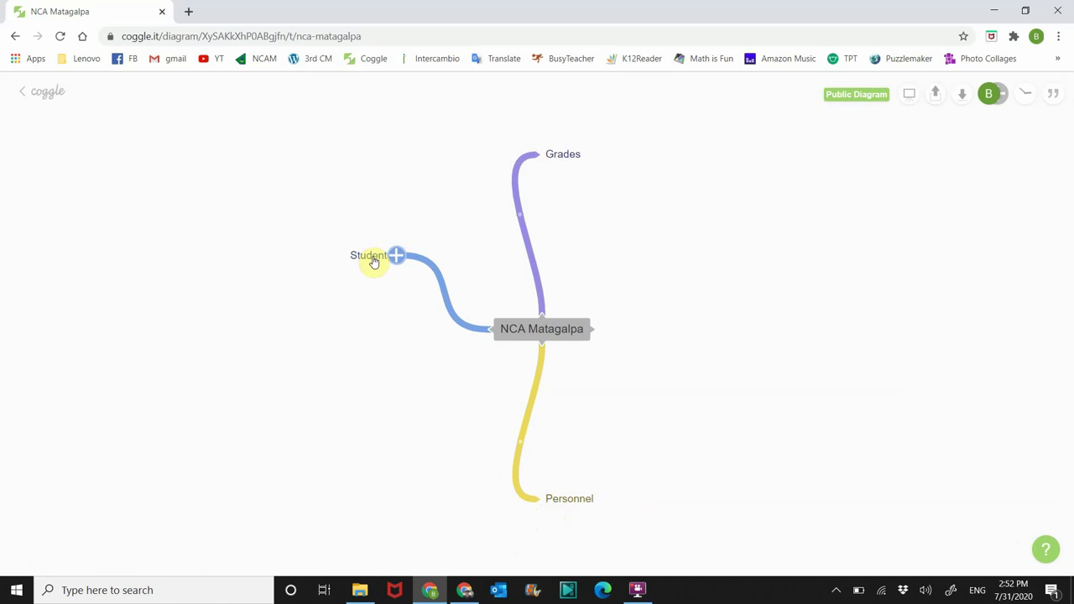
- Nudge Students down-left, move Personnel up to the right, and shift the map left
drag(372, 266, 360, 283)
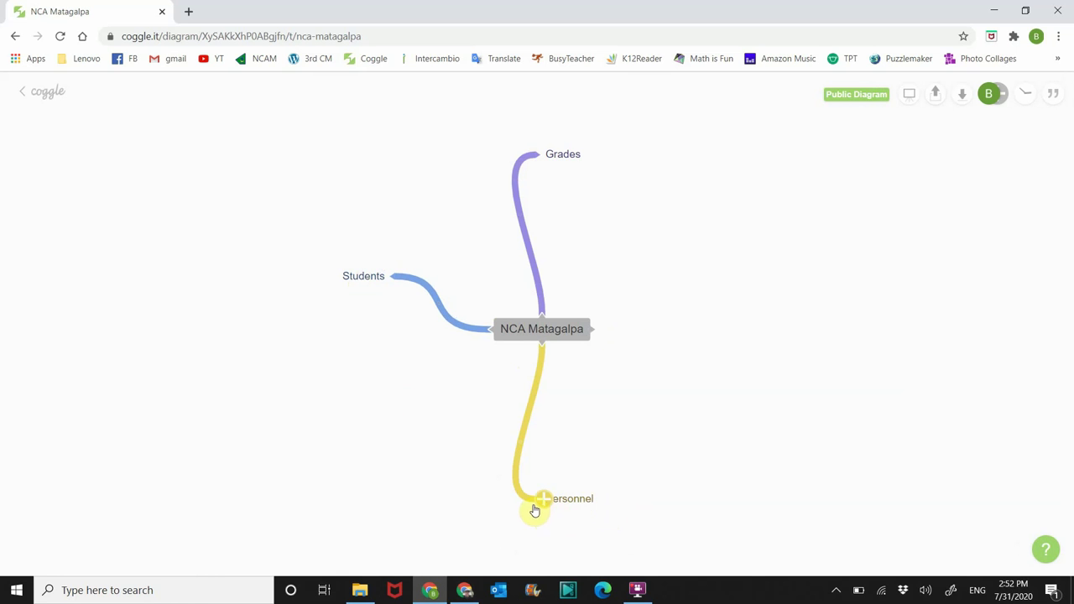
drag(570, 506, 695, 360)
drag(666, 404, 487, 407)
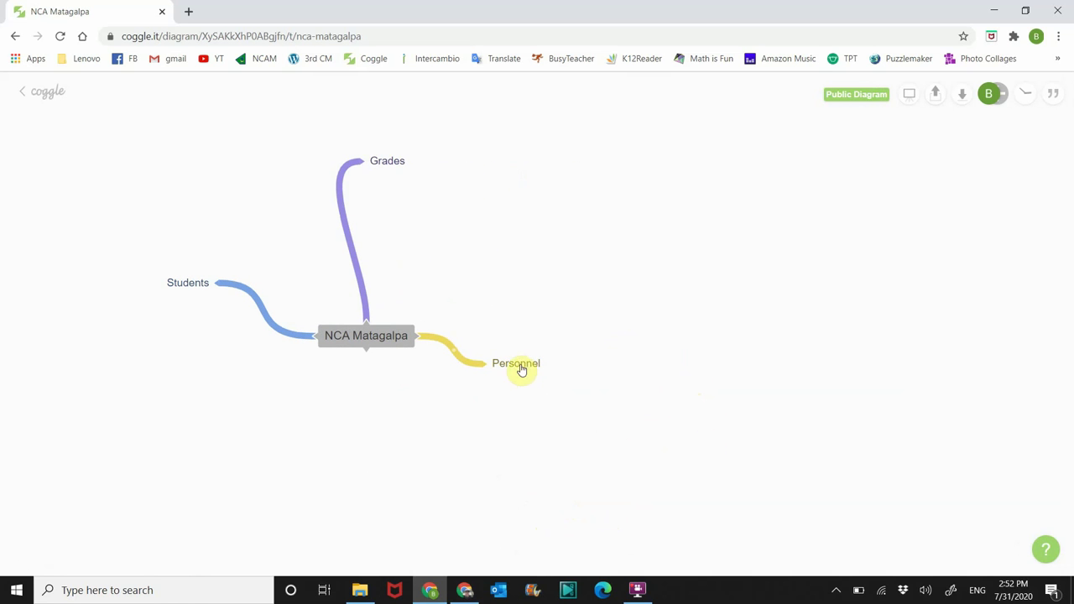
- Add Administration, Teachers, Maintenance, Cleaning, Cafeteria and Bus routes under Personnel
mouse_move(499, 369)
click(493, 369)
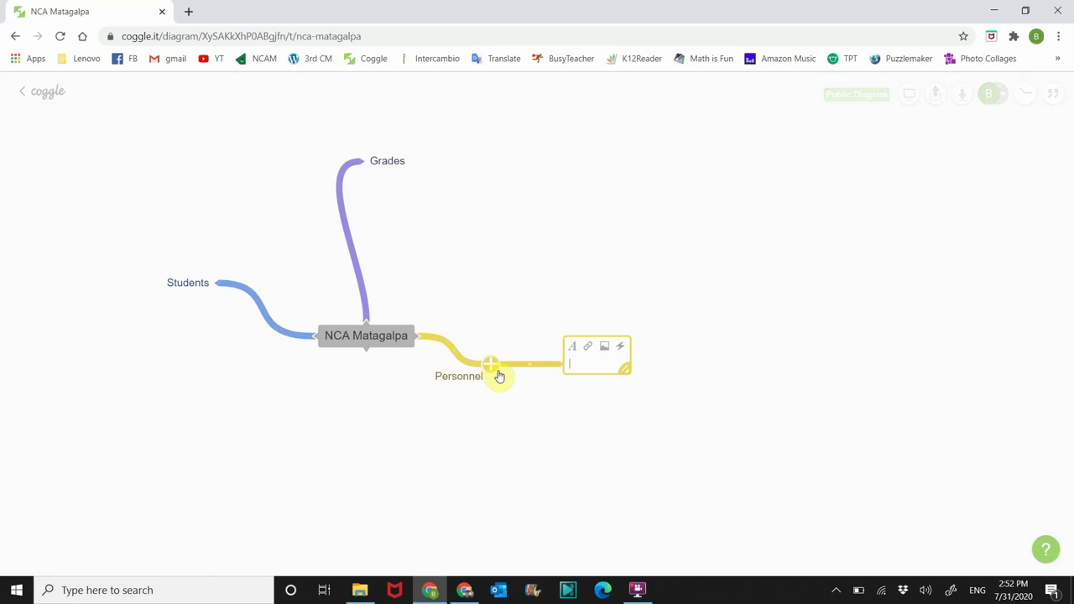
text(Administration)
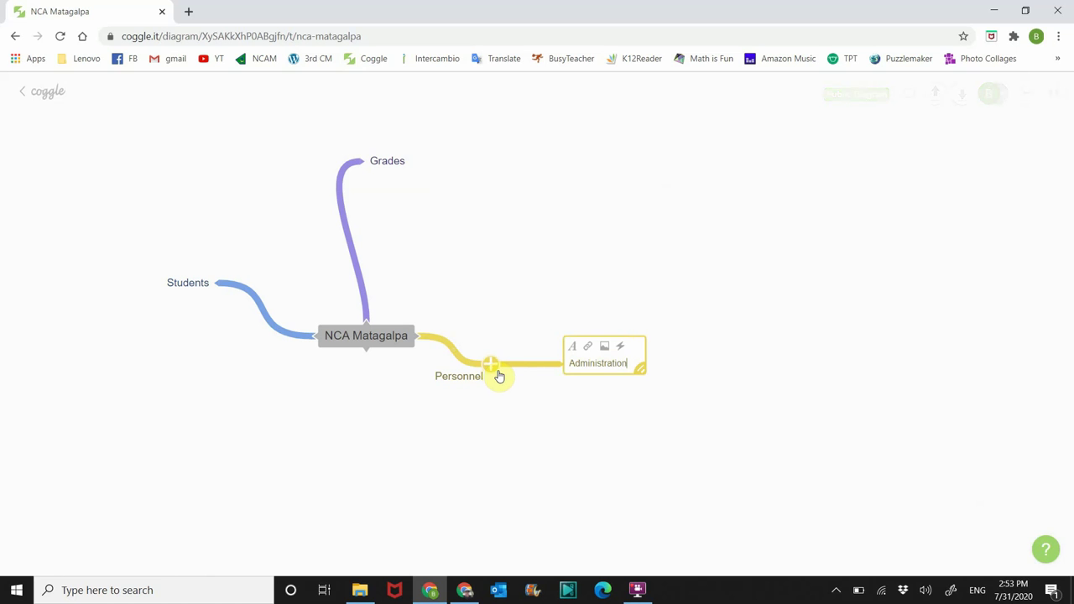
key(Return)
text(Teachers)
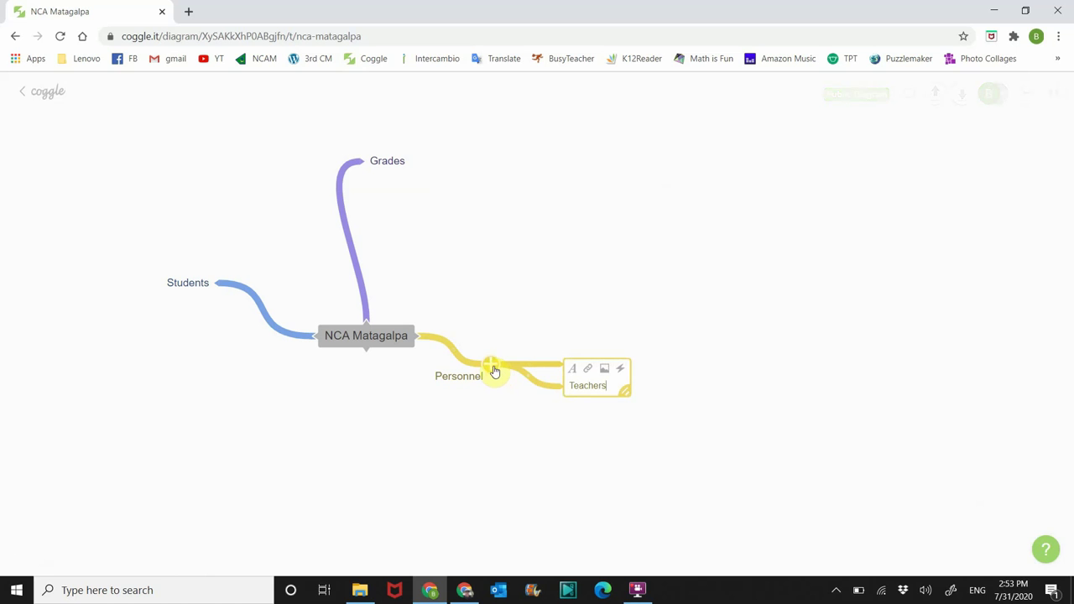
click(488, 368)
text(Maintenance)
click(488, 368)
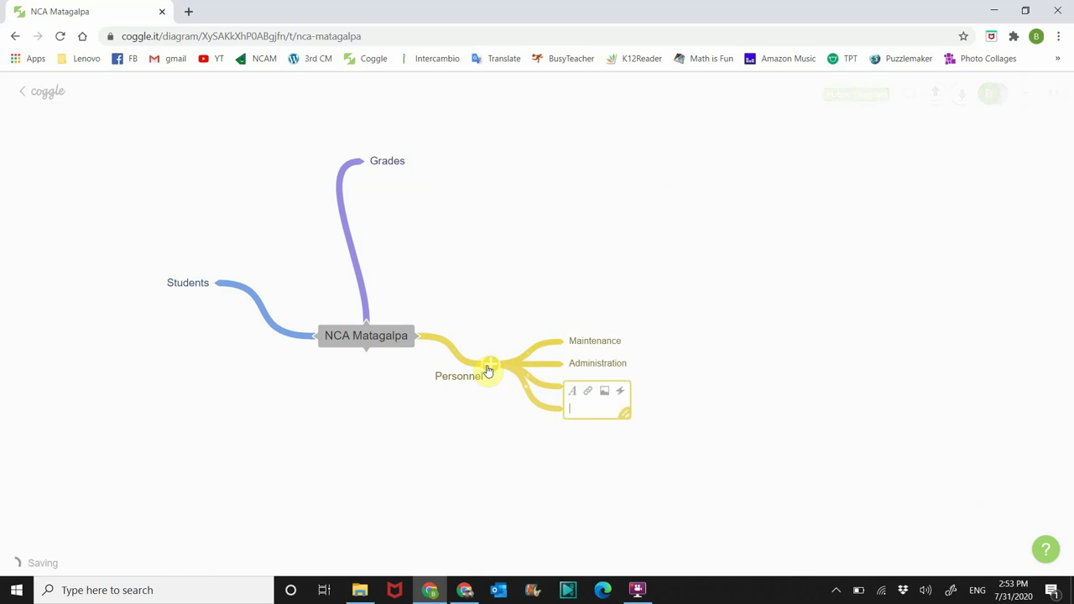
text(Cleaning)
click(490, 368)
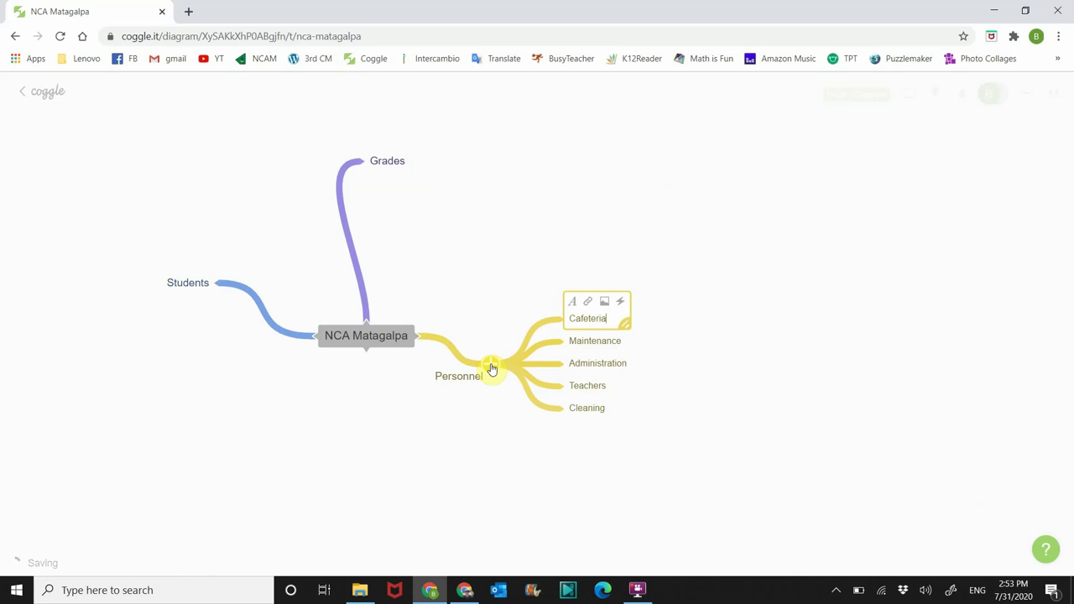
click(491, 368)
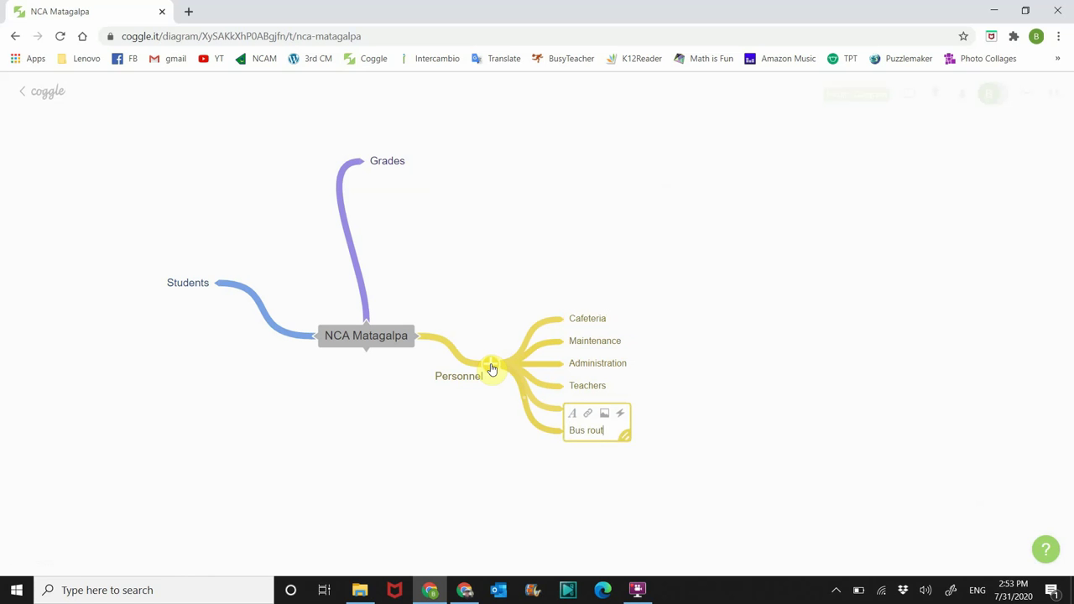
click(767, 442)
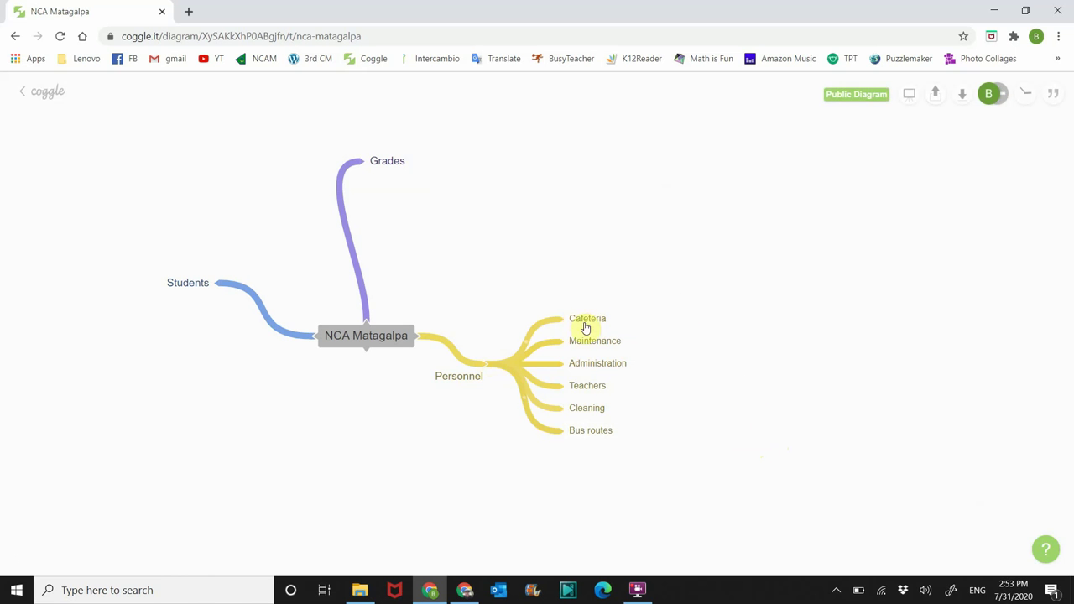
- Spread Administration, Cafeteria, Maintenance, Bus routes and Cleaning further out from Personnel
mouse_move(583, 445)
mouse_move(346, 337)
drag(596, 366, 655, 367)
drag(592, 318, 636, 338)
drag(592, 431, 613, 453)
drag(589, 409, 621, 388)
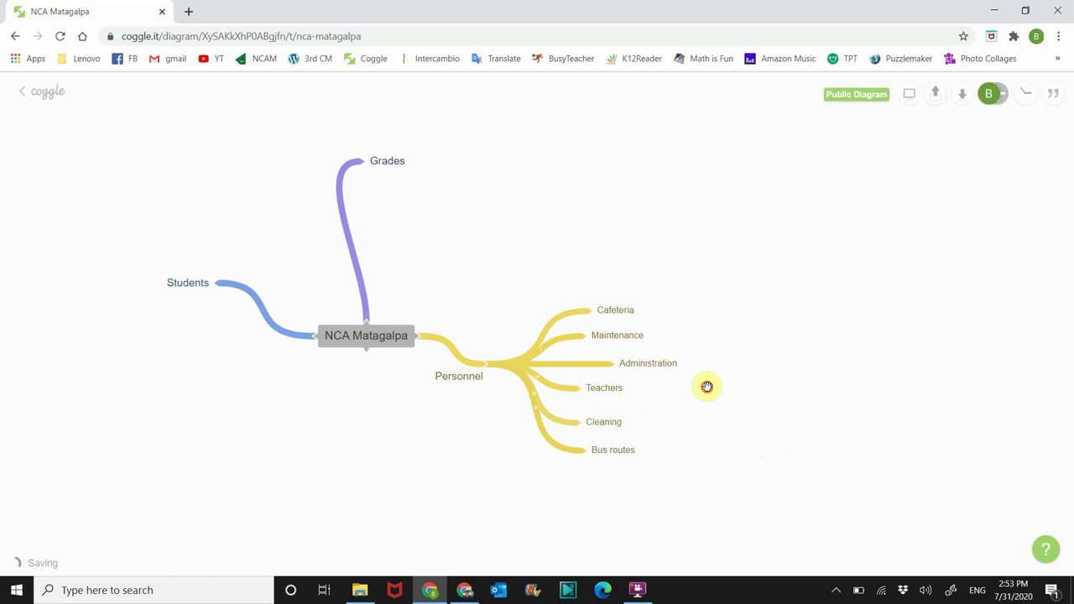
- Add Director, Subdirectora and Accounting under Administration, starting a fourth sibling
click(618, 366)
text(Director)
key(Return)
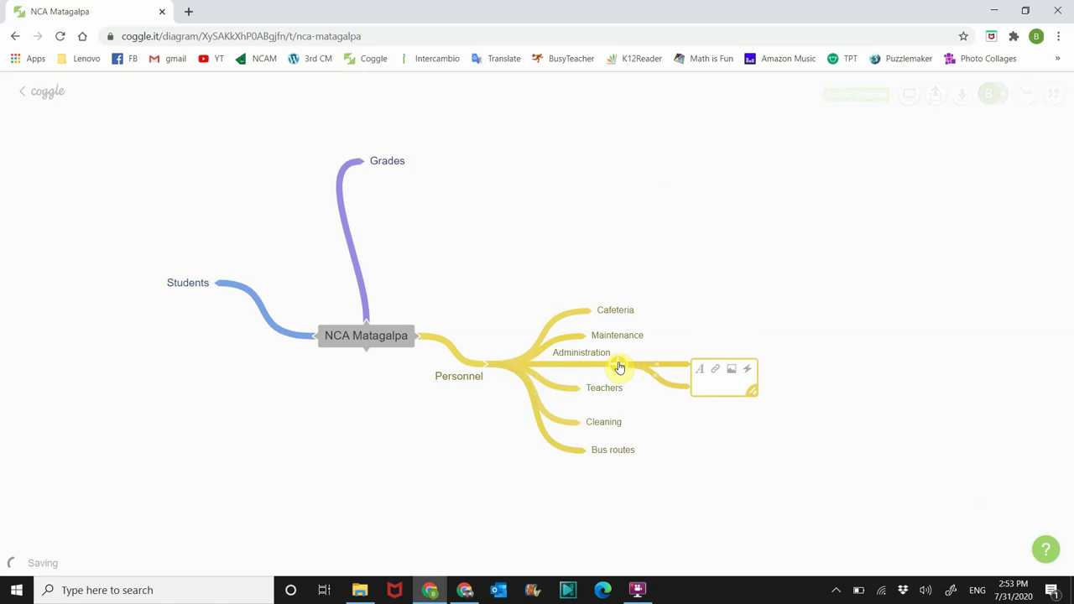
text(Subdirectora)
key(Return)
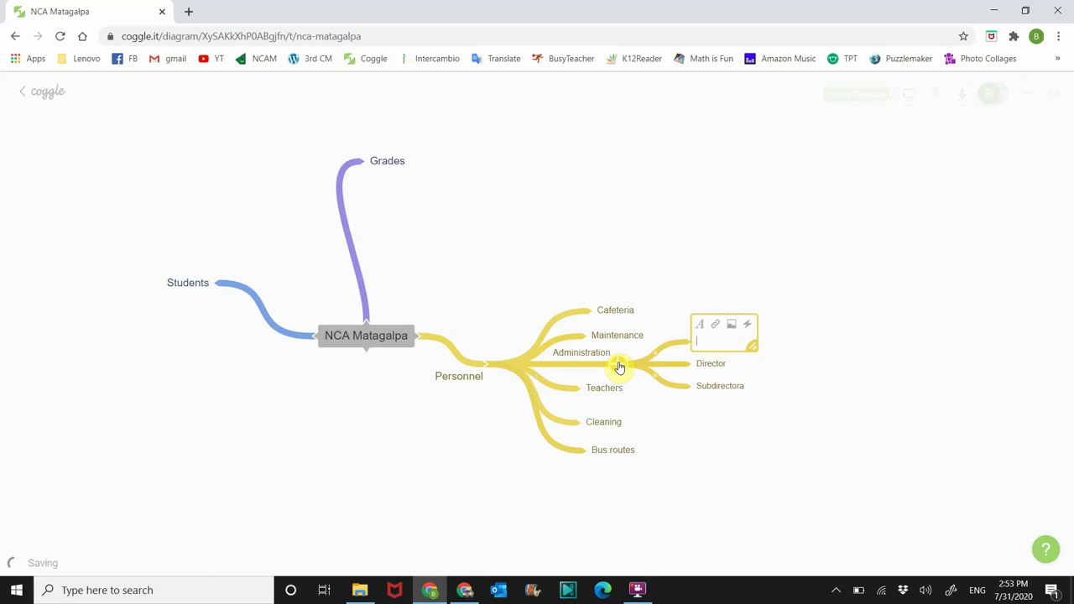
text(Accounting)
key(Return)
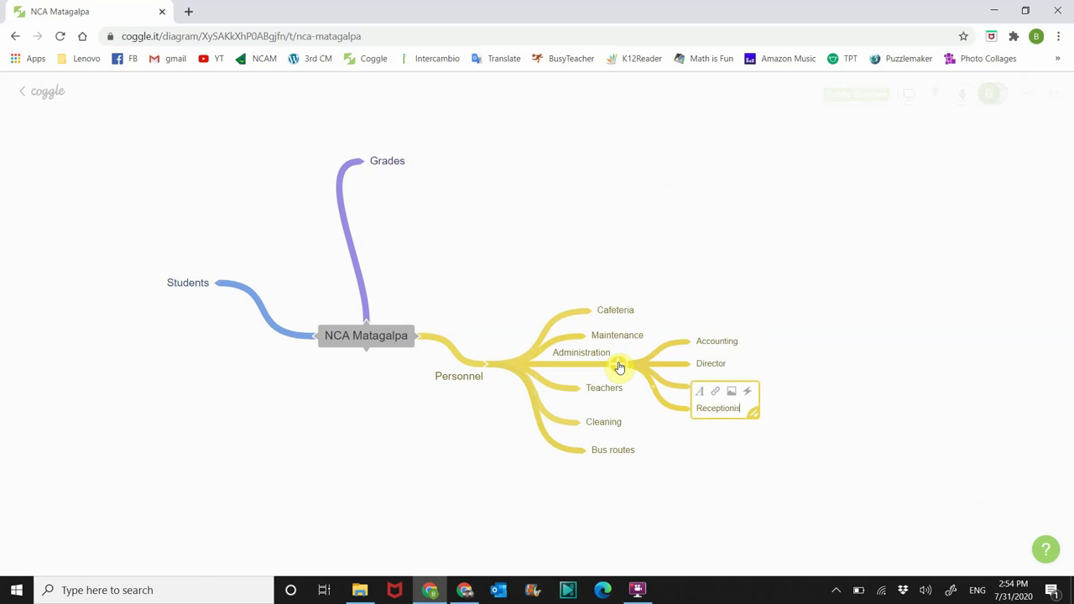
- Finish Receptionist, delete the Subdirectora branch, and rename Director to Direction
click(814, 460)
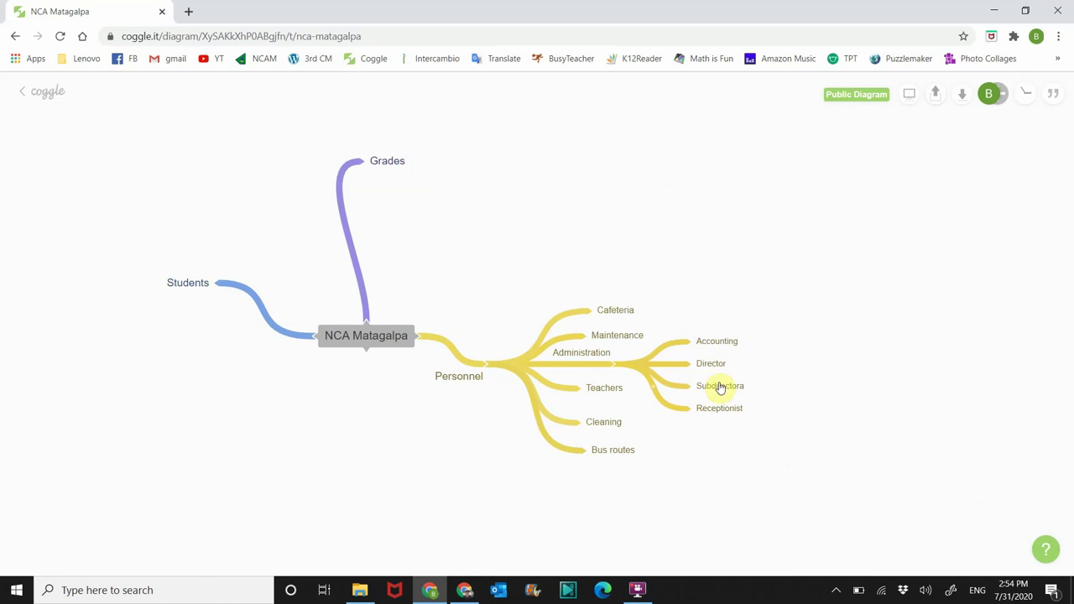
mouse_move(717, 386)
right_click(716, 389)
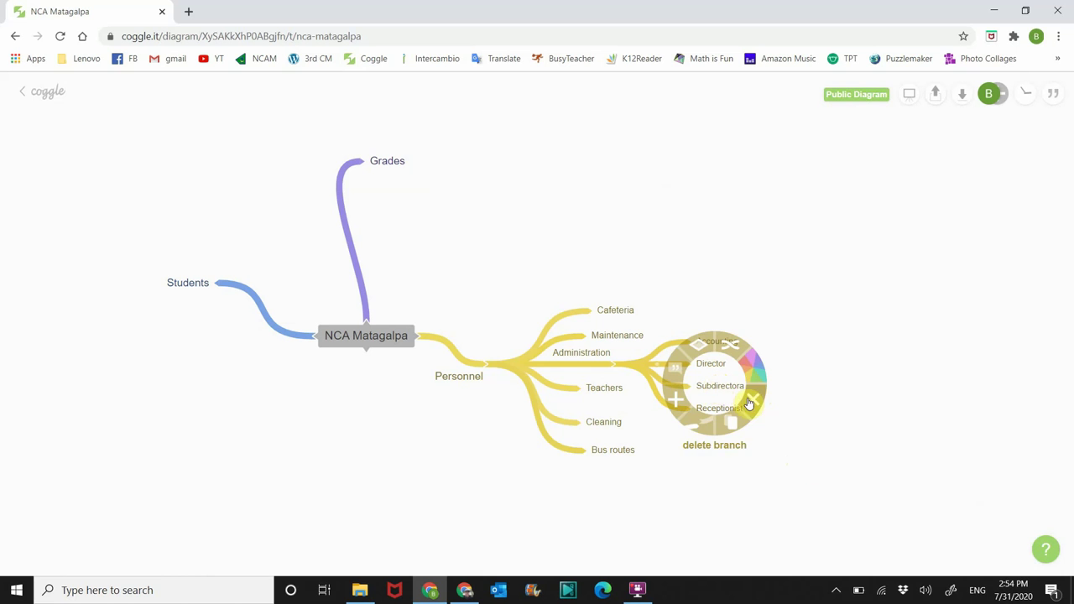
click(753, 403)
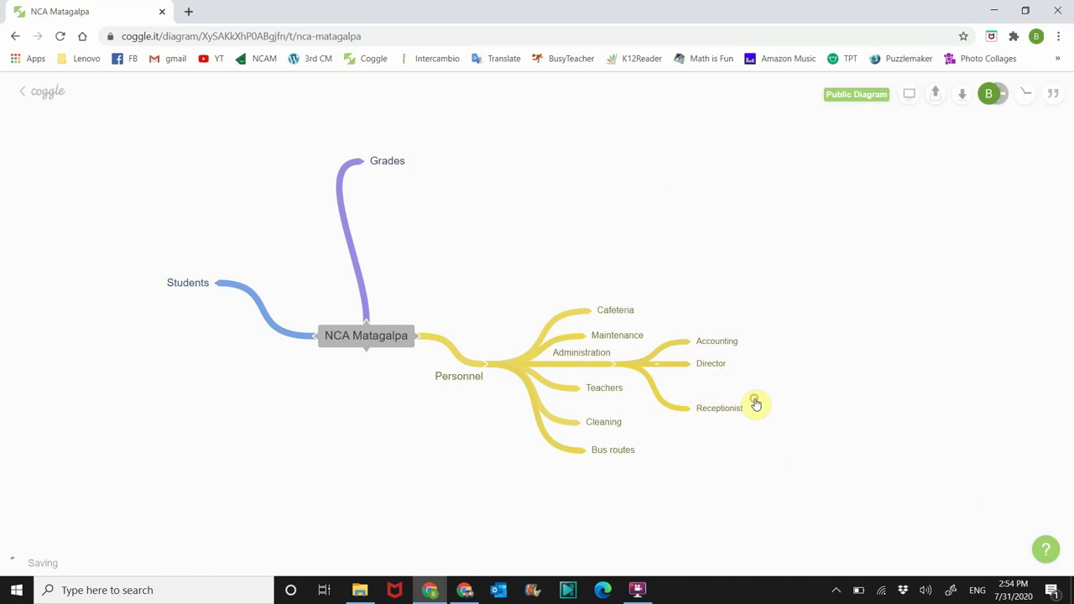
click(716, 366)
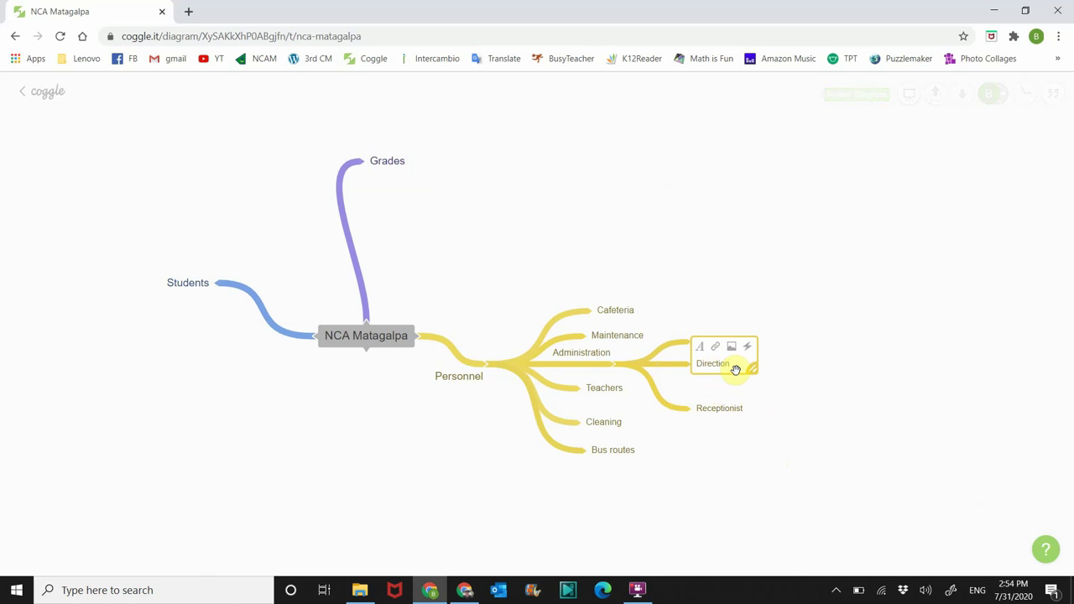
click(795, 411)
drag(724, 414, 742, 366)
- Add Director and Subdirectora as children of Direction
click(742, 366)
text(Director)
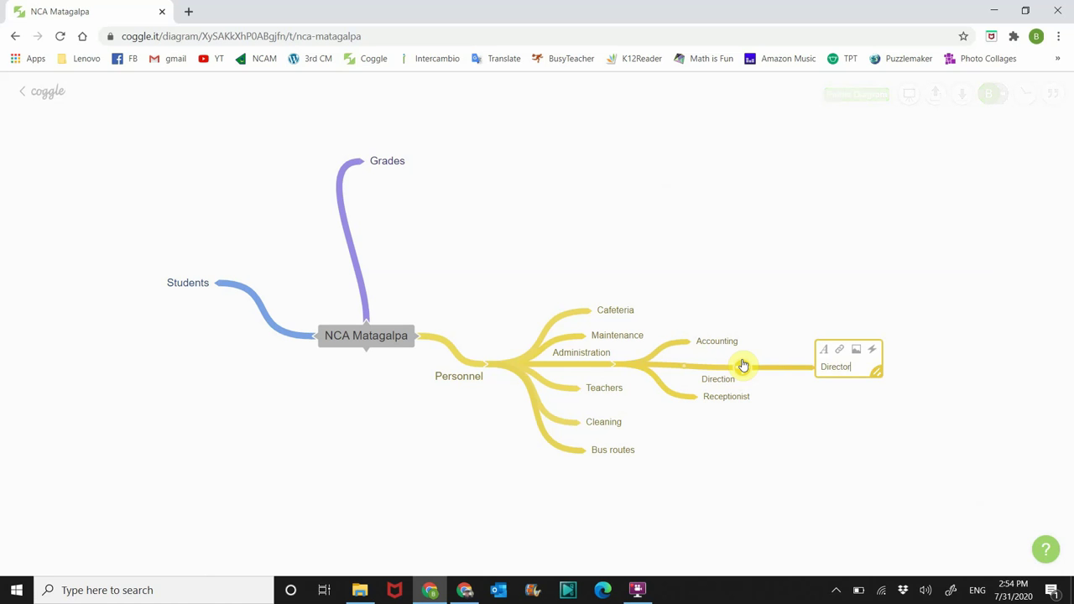
click(834, 426)
click(743, 373)
text(Subdirectora)
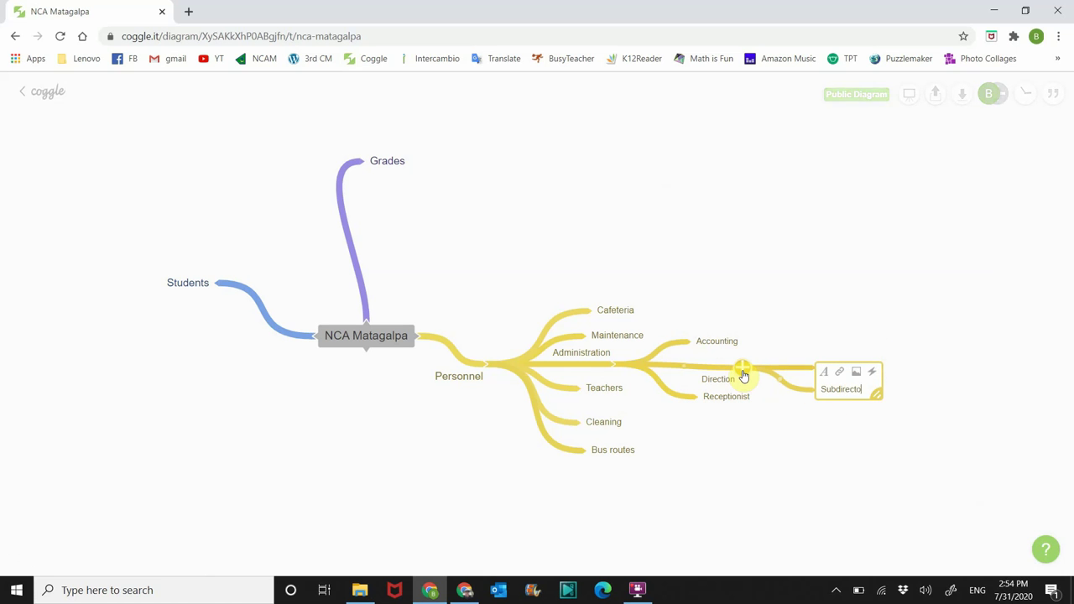
click(806, 425)
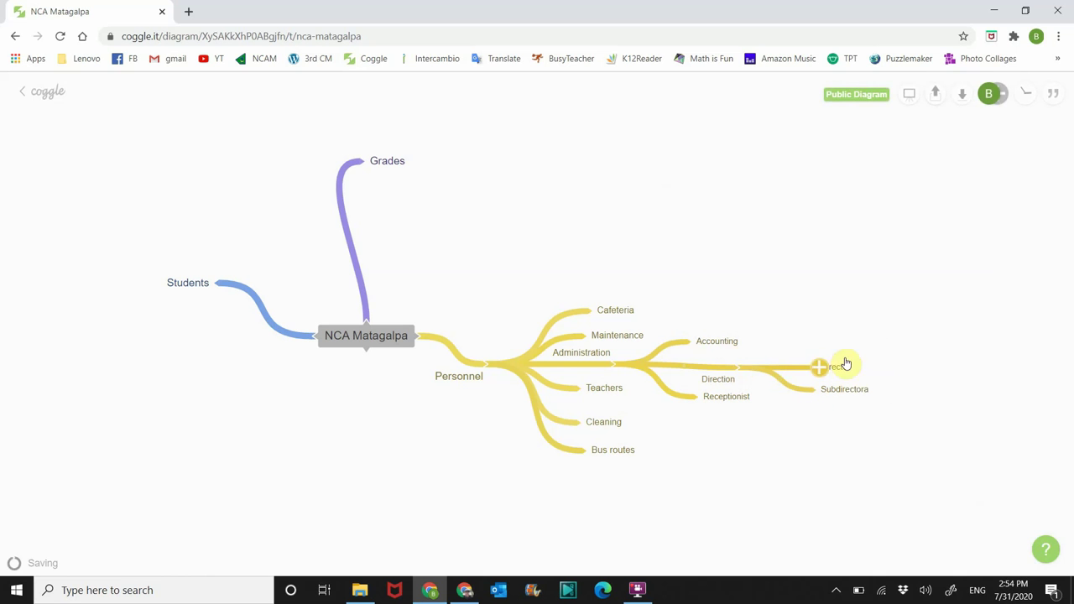
- Add the director's name under Director and the subdirector's name under Subdirectora
click(823, 369)
text(Mr. Kynast)
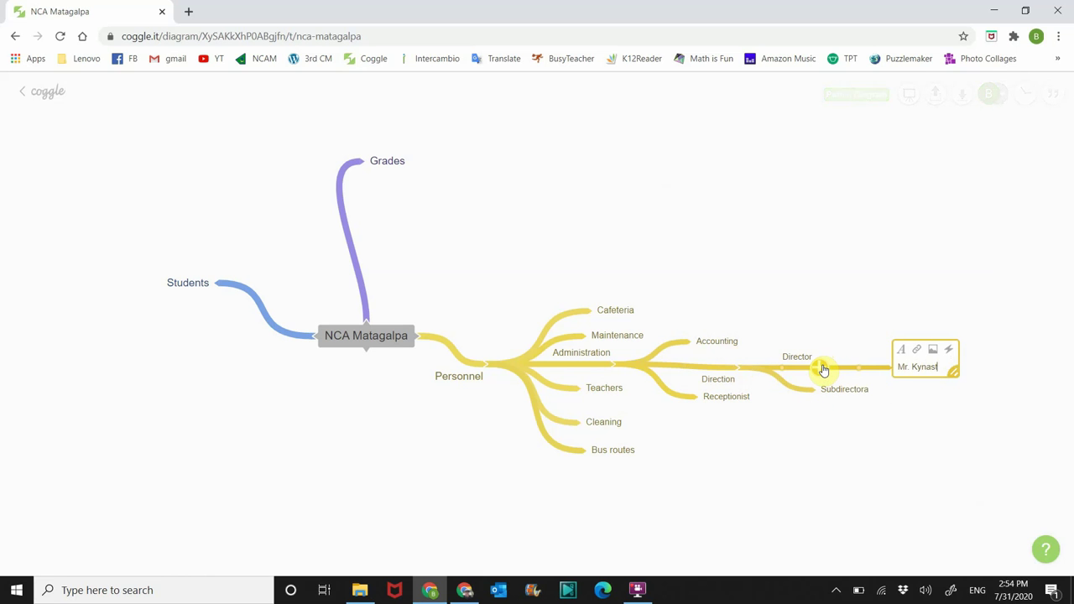
click(824, 392)
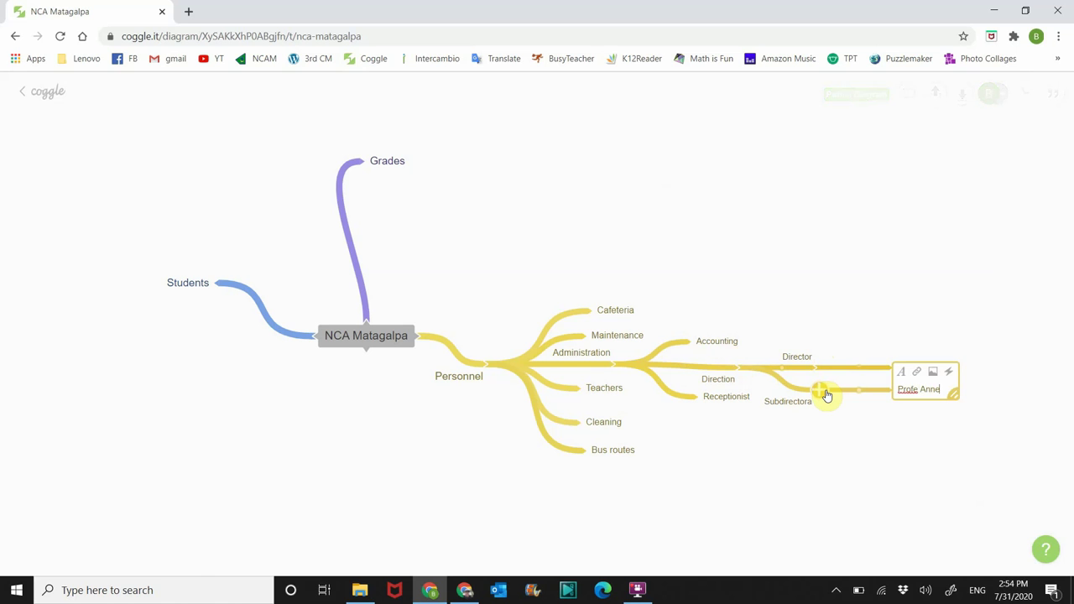
click(873, 429)
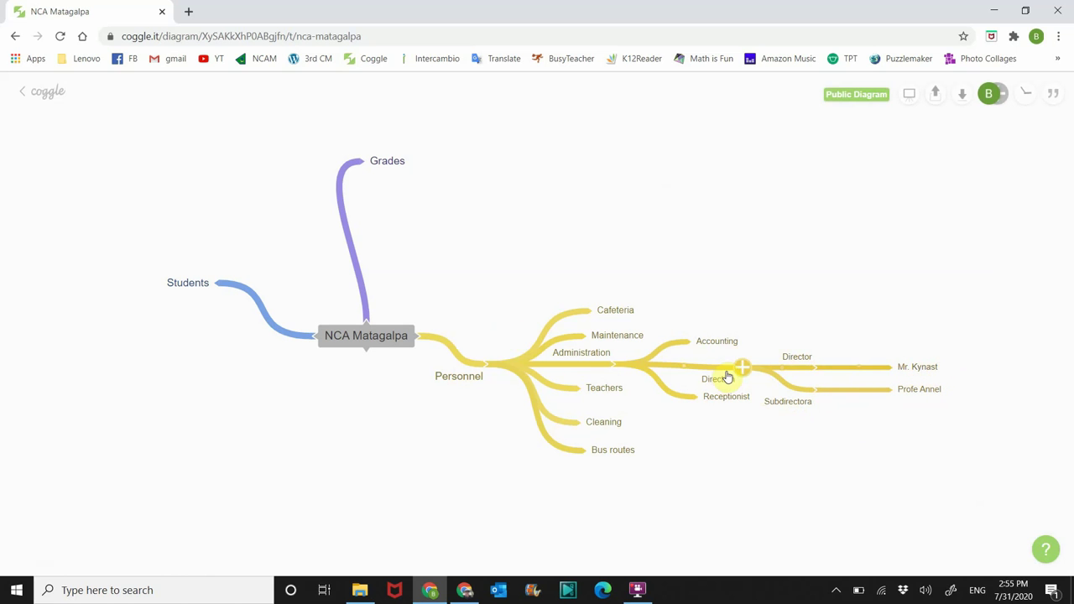
- Move Direction below Accounting, then add Cashier, Accountant and Assistant under Accounting, correcting Assistant's spelling
mouse_move(717, 384)
mouse_down()
mouse_move(730, 326)
mouse_move(721, 328)
mouse_up()
click(711, 325)
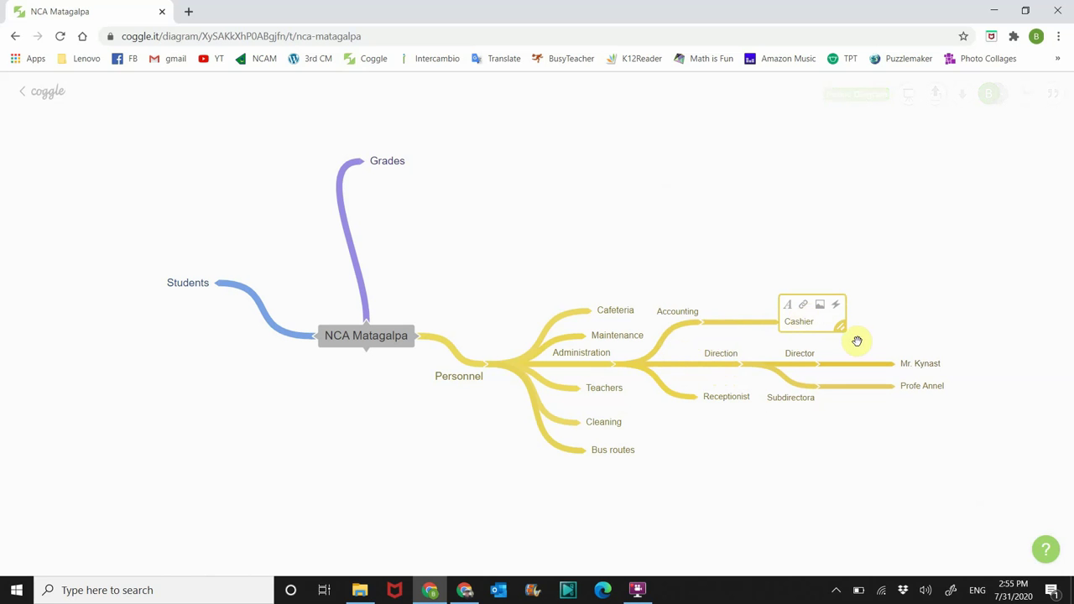
click(702, 325)
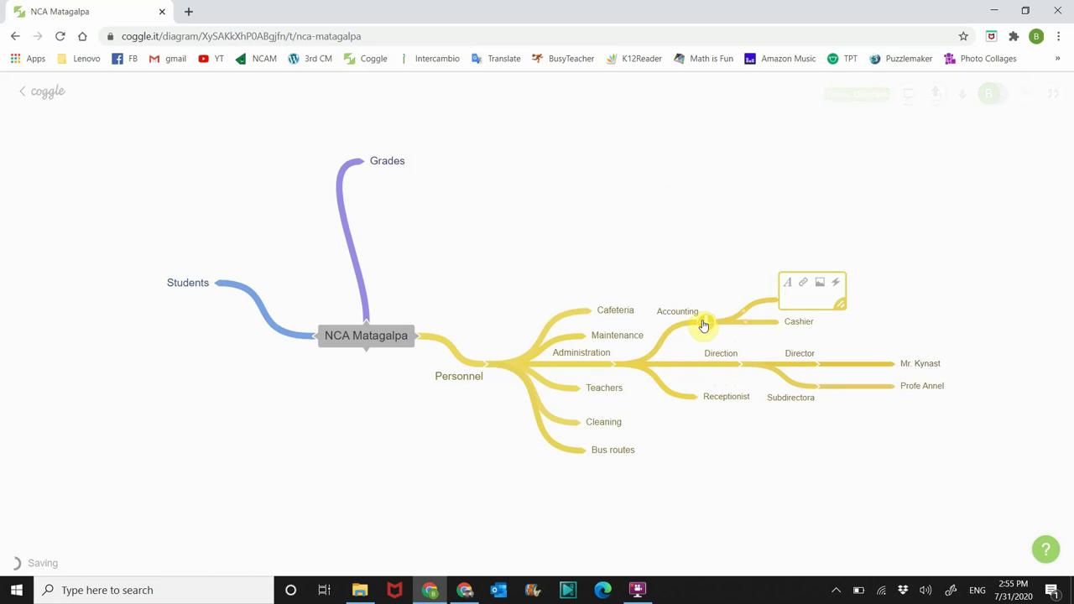
click(703, 326)
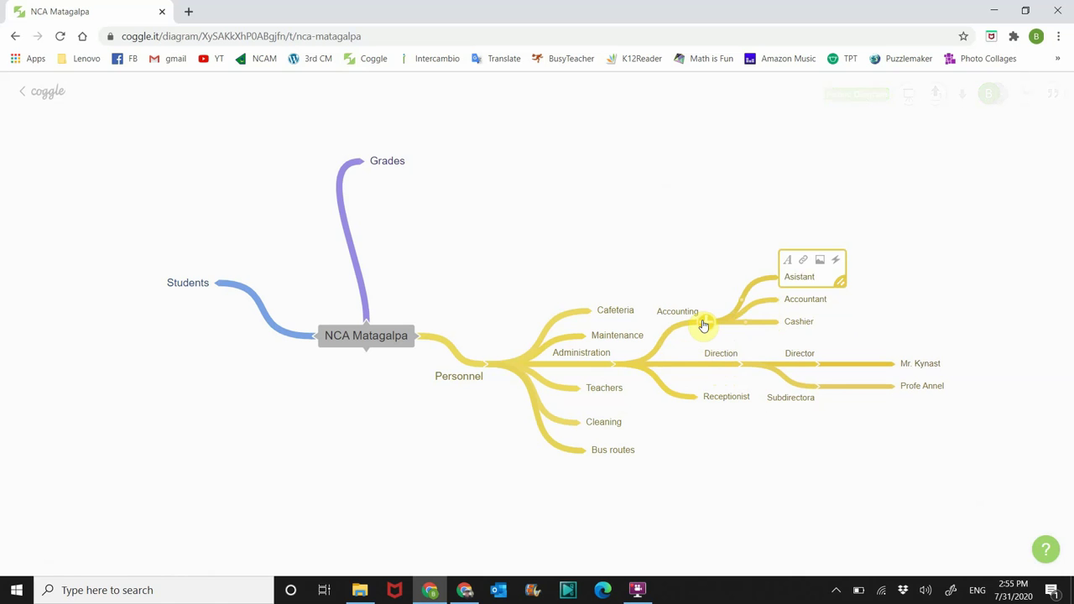
click(797, 275)
text(s)
click(906, 257)
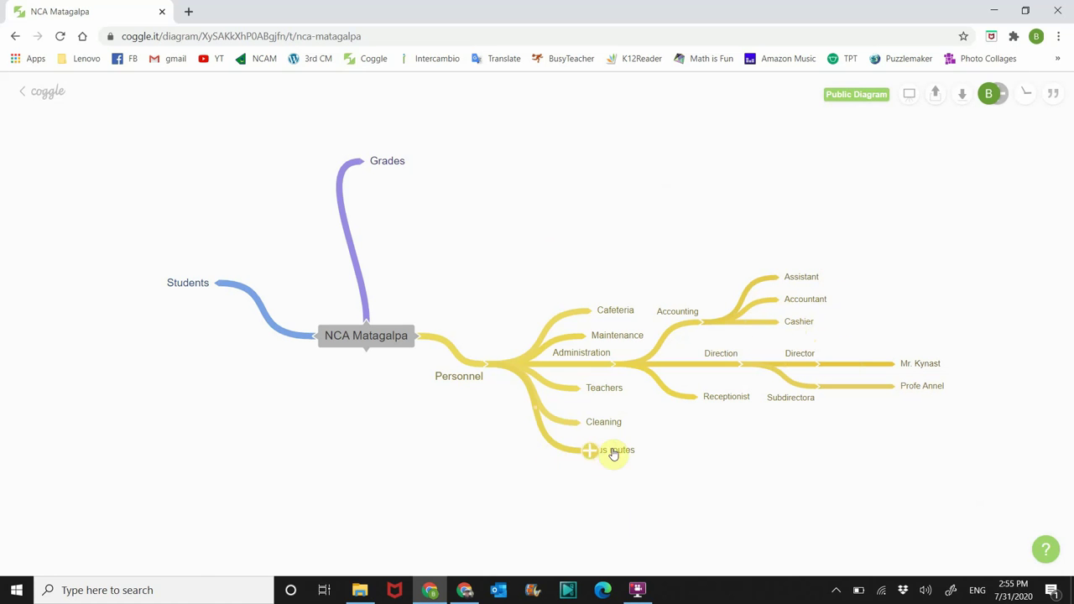
- Place Cleaning below Bus routes and add its child Pavilion 1 with corrected spelling
drag(615, 449, 613, 415)
drag(576, 470, 627, 470)
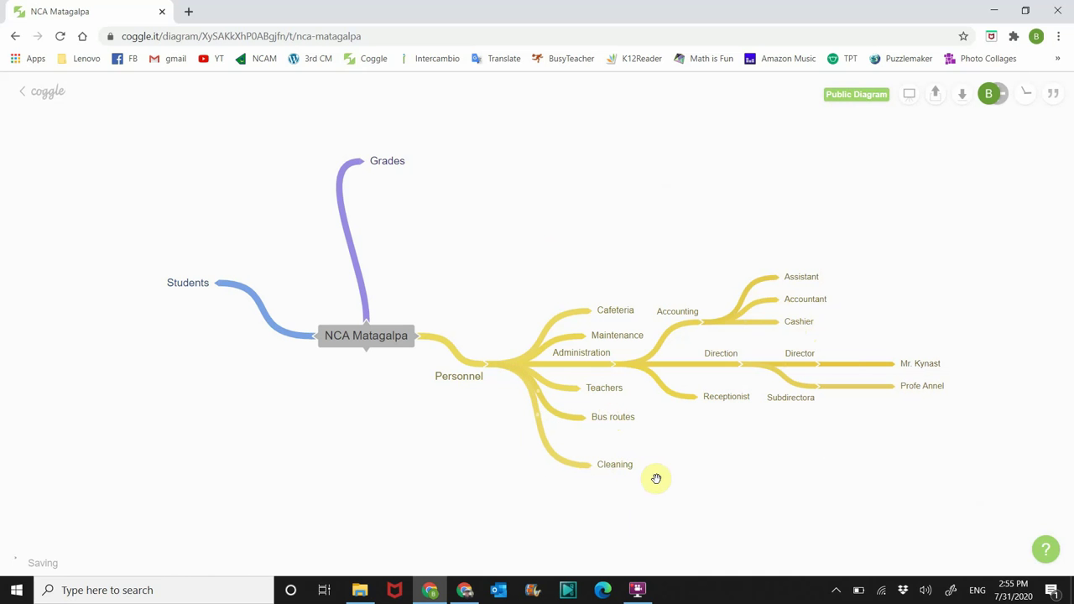
click(595, 468)
text(Pavilli)
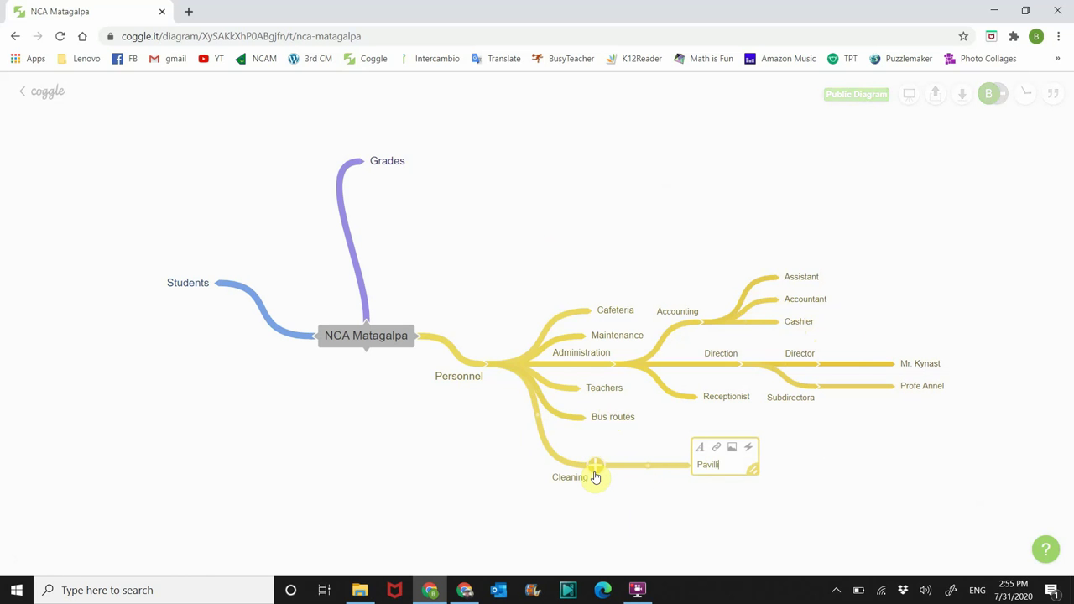
text(on 1)
right_click(715, 467)
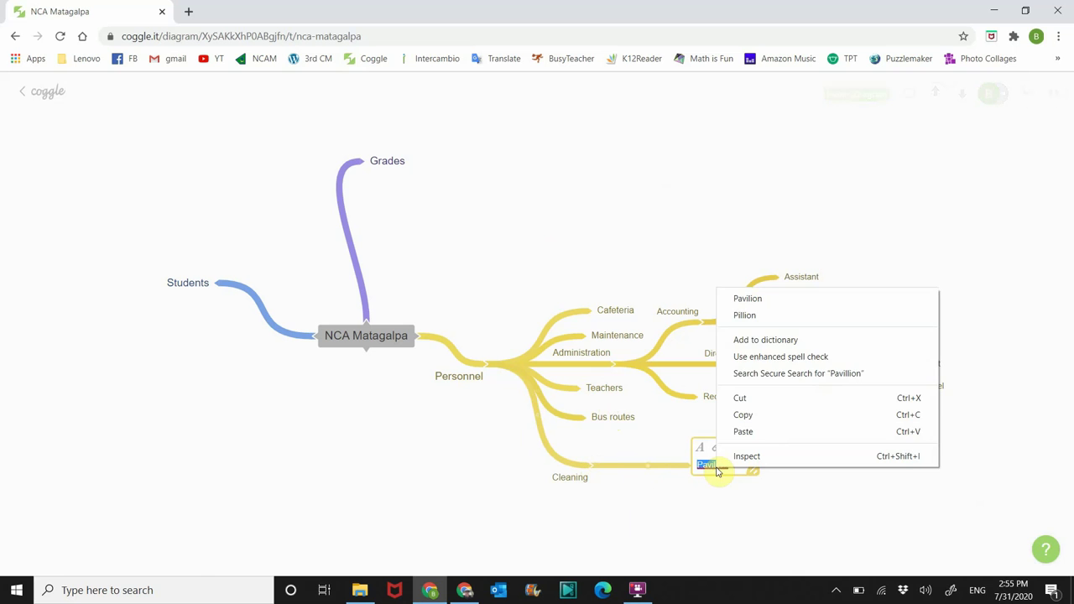
click(731, 297)
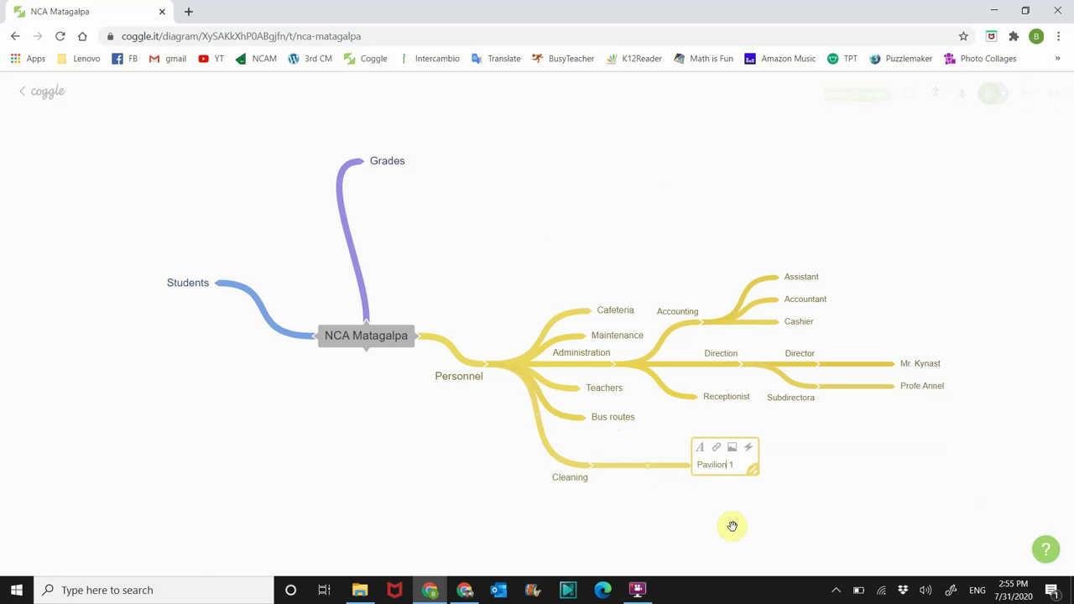
- Add Pavilion 2 and Admin Bldg. under Cleaning
click(594, 468)
text(Pavilion 2)
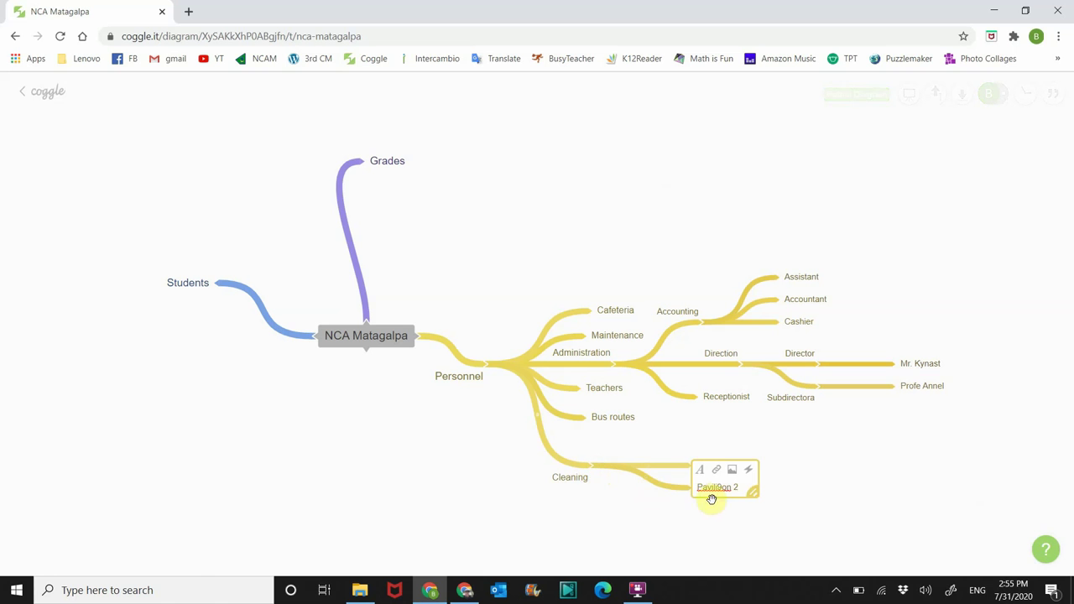
click(841, 520)
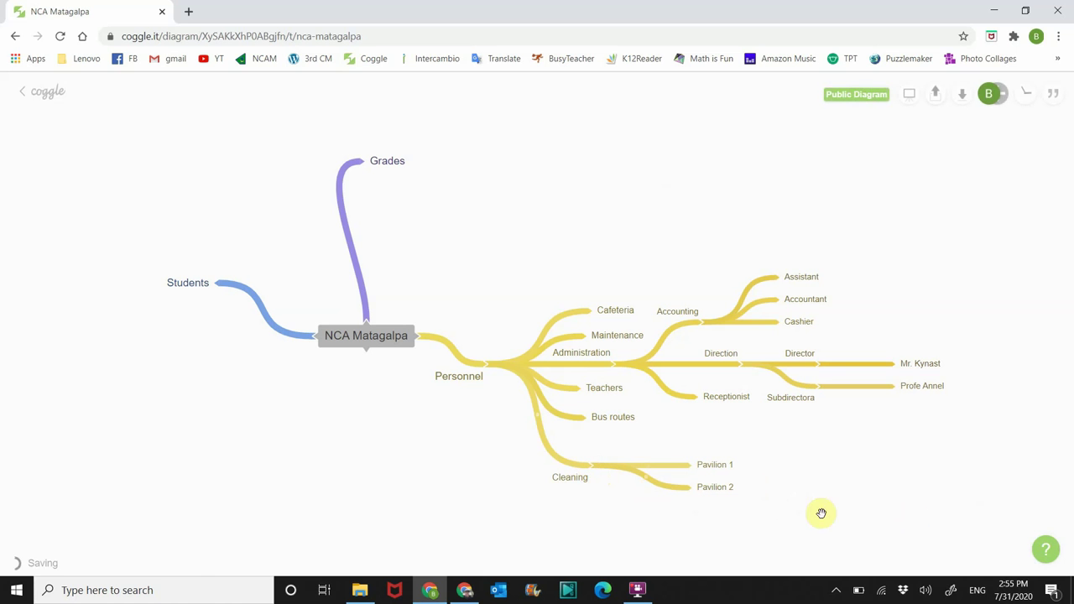
click(591, 466)
text(Admin)
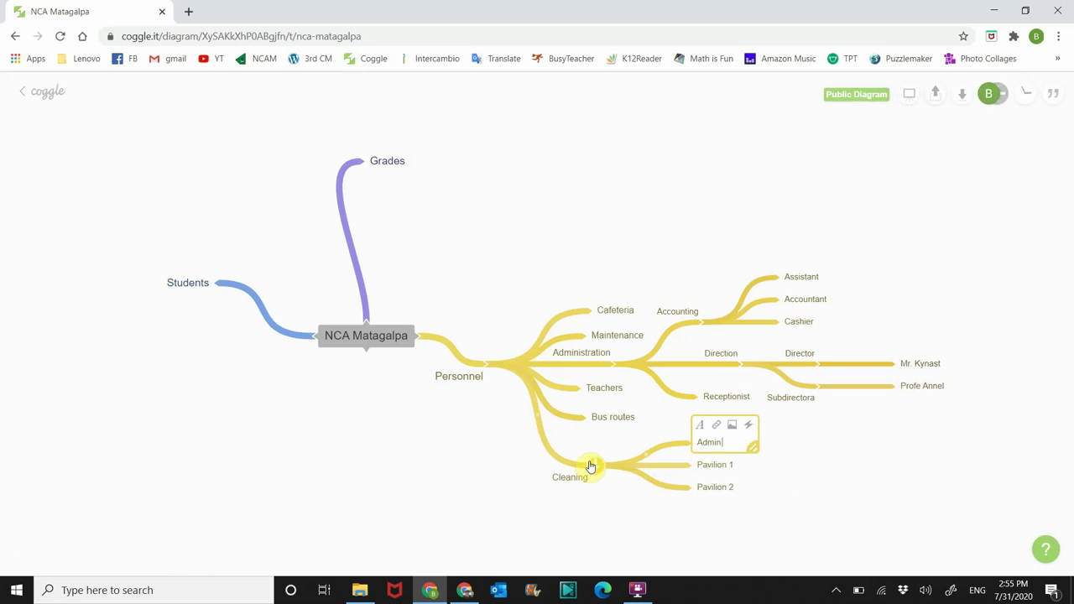
text( Bldg.)
click(625, 501)
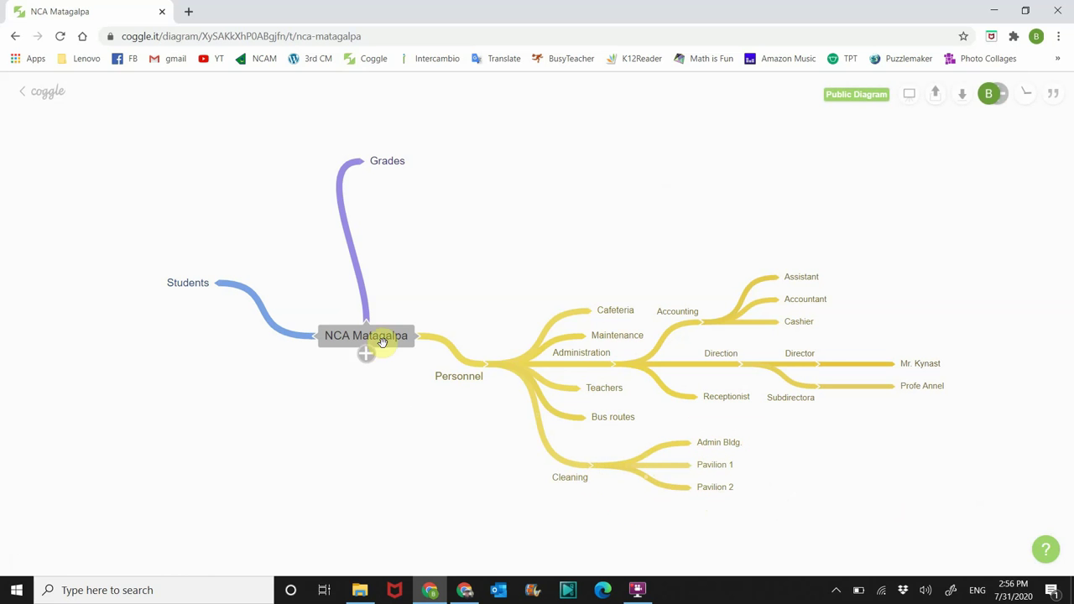
- Shift the map right and give Grades the children Preschool, Primary and Secondary
drag(408, 339, 511, 336)
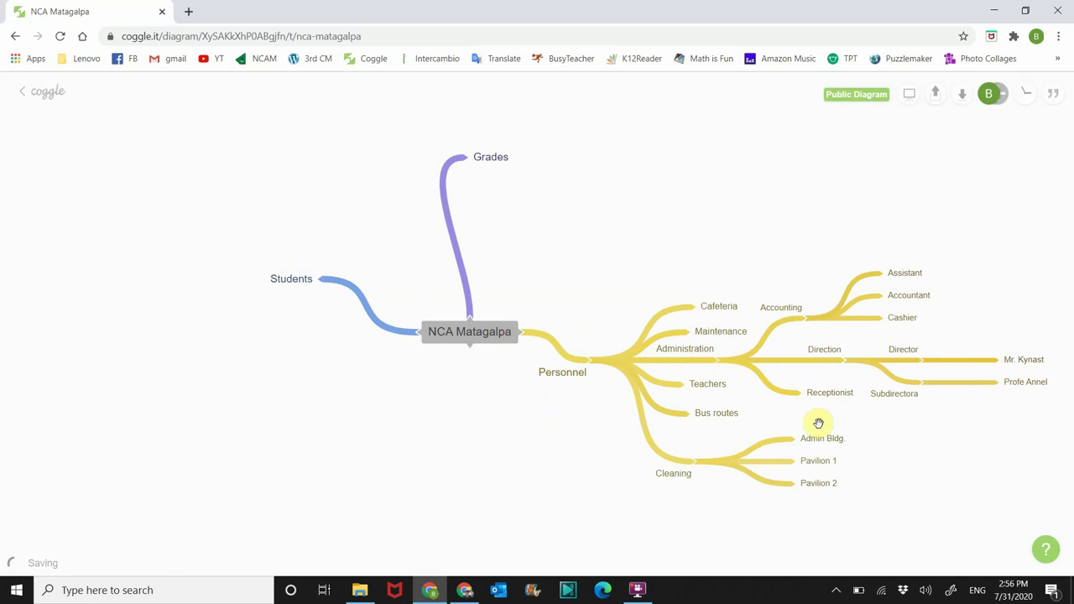
mouse_move(491, 162)
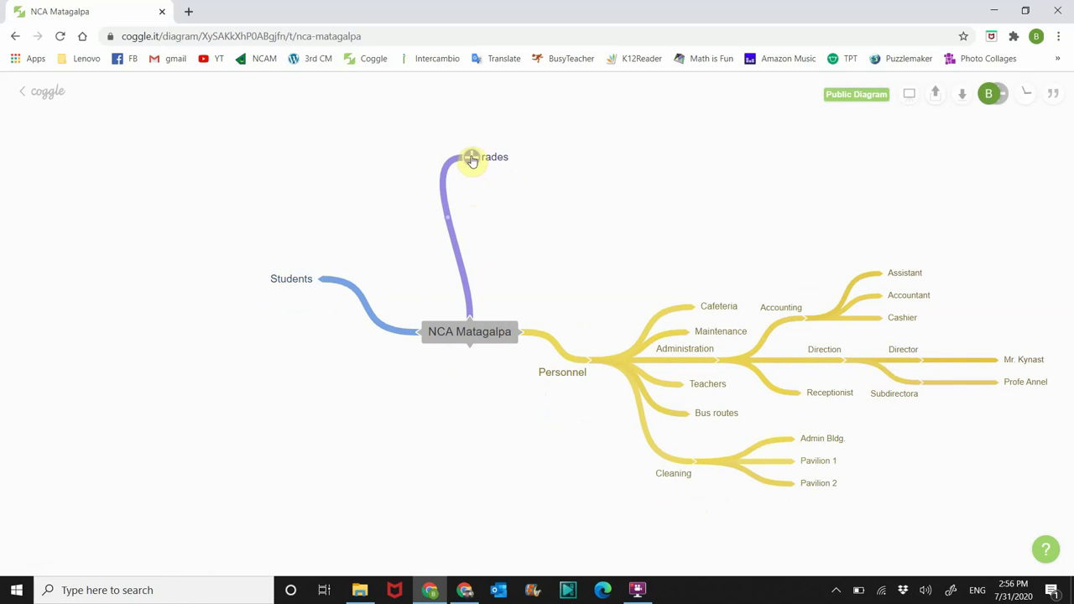
click(473, 160)
text(Preschool)
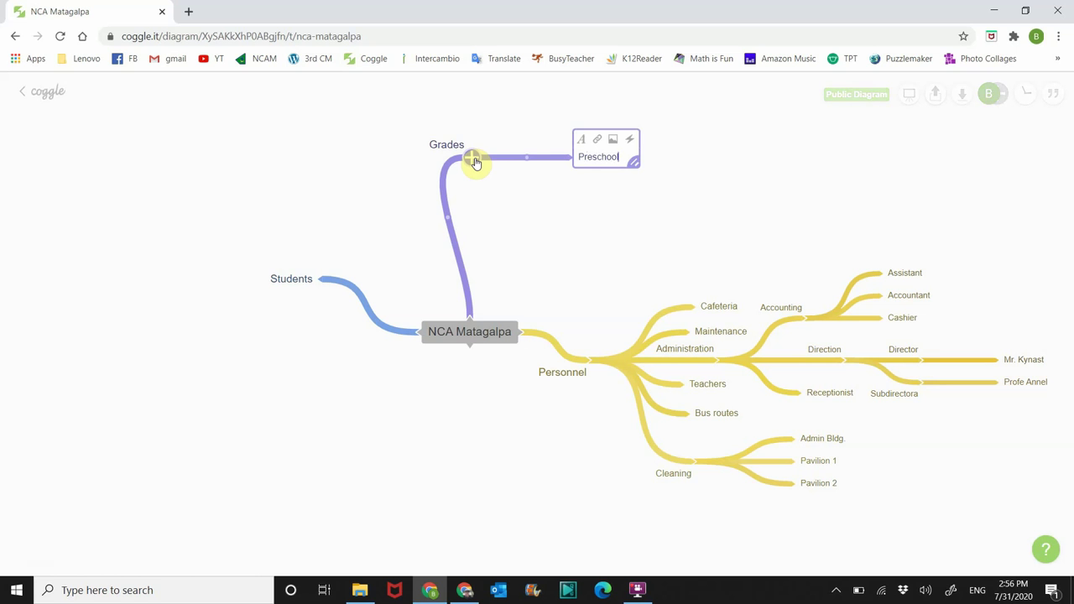
click(472, 161)
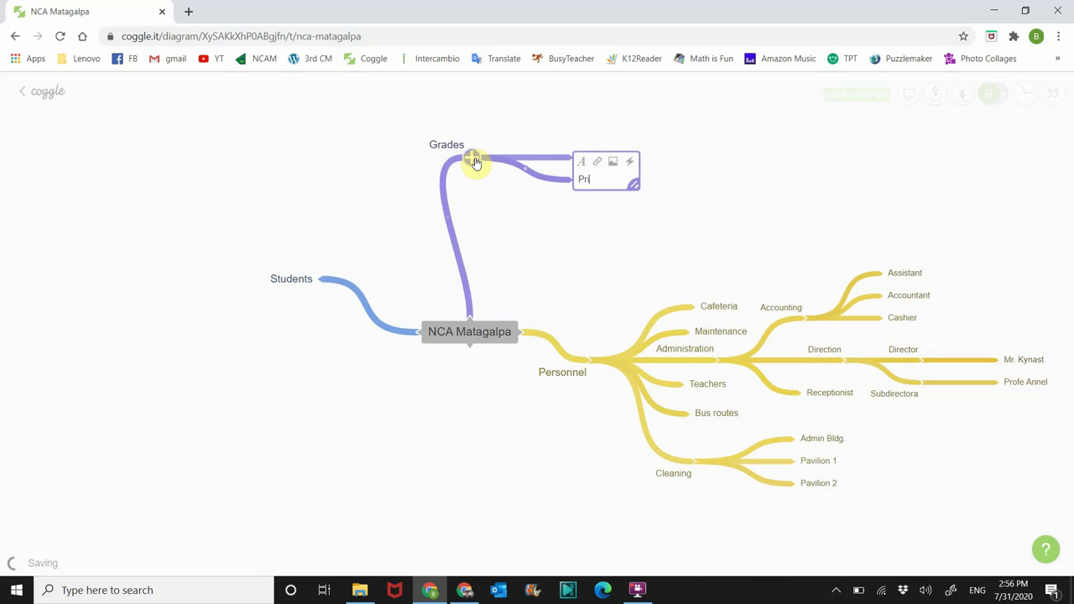
right_click(474, 161)
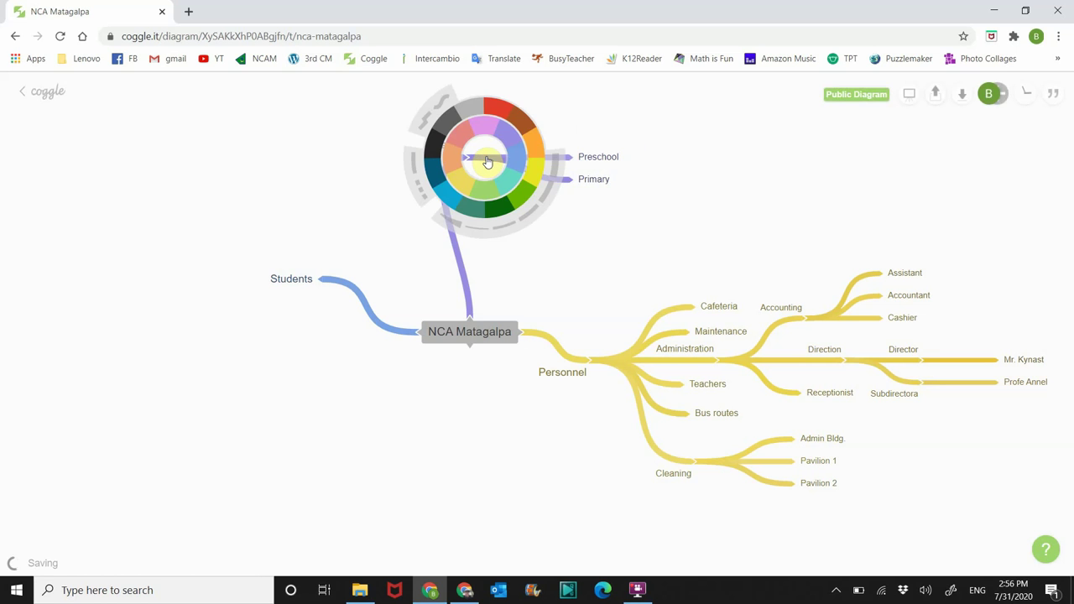
click(353, 187)
click(471, 158)
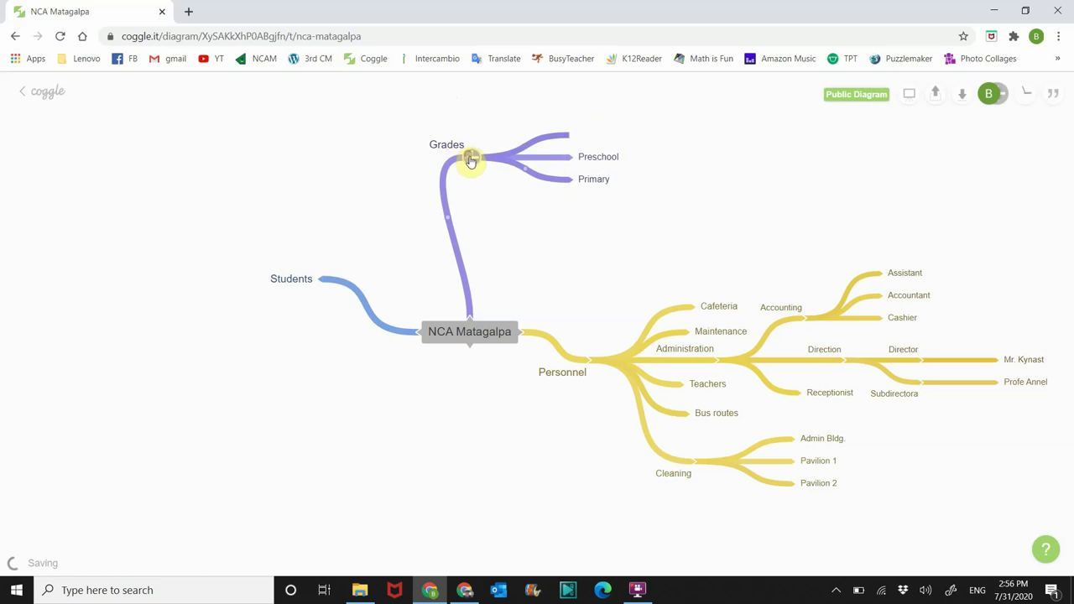
text(Secondary)
click(557, 262)
- Reorder Grades' children as Secondary, Primary, Preschool from top to bottom
drag(599, 159, 587, 204)
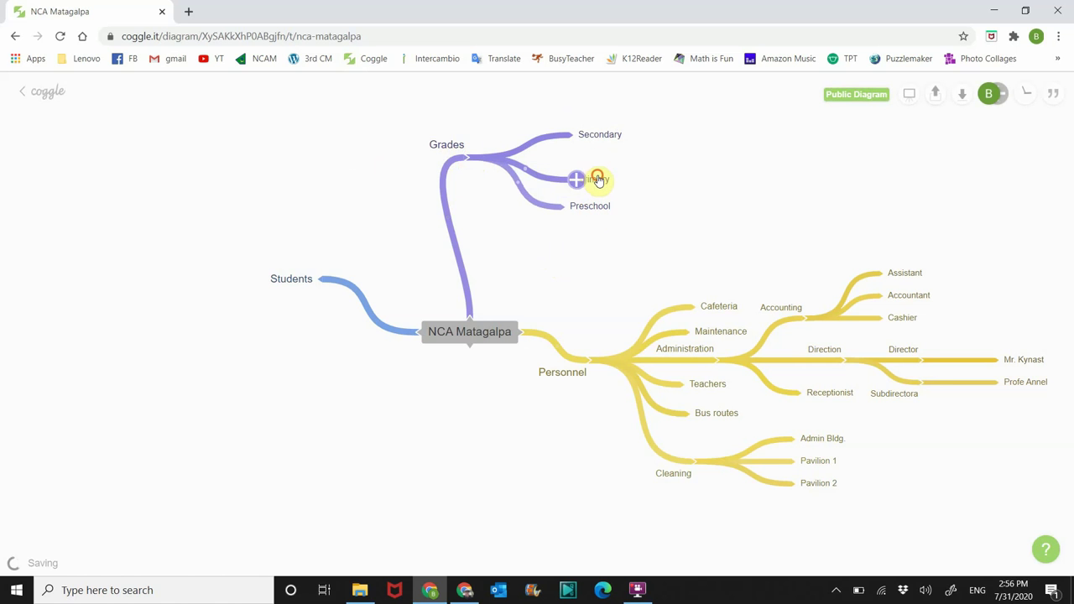
click(628, 135)
drag(604, 139, 621, 121)
- Add Level 1 and level 2 under Preschool
click(573, 207)
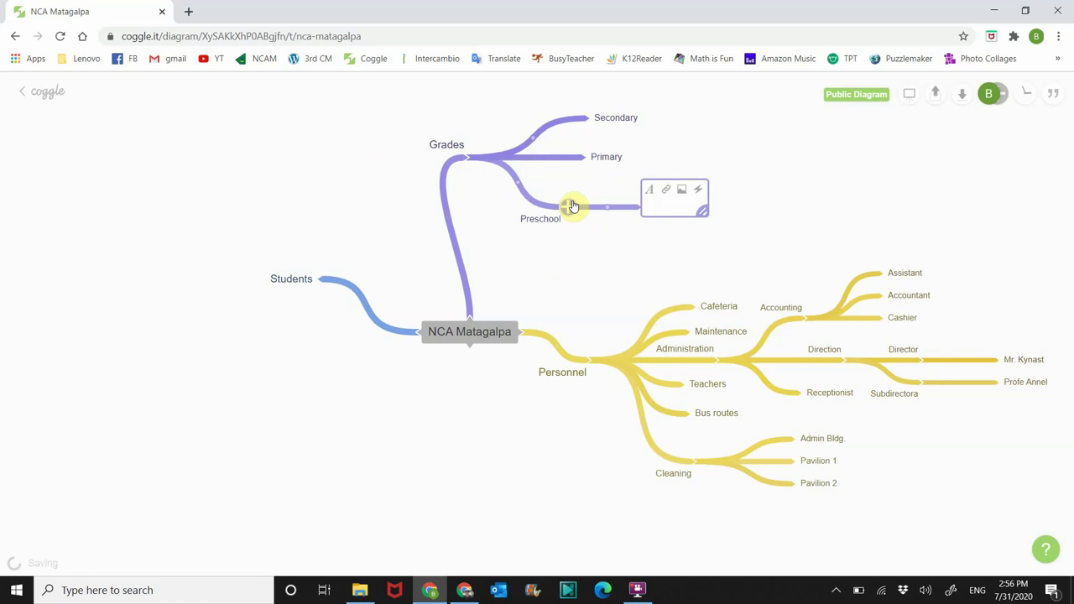
text(Level 1)
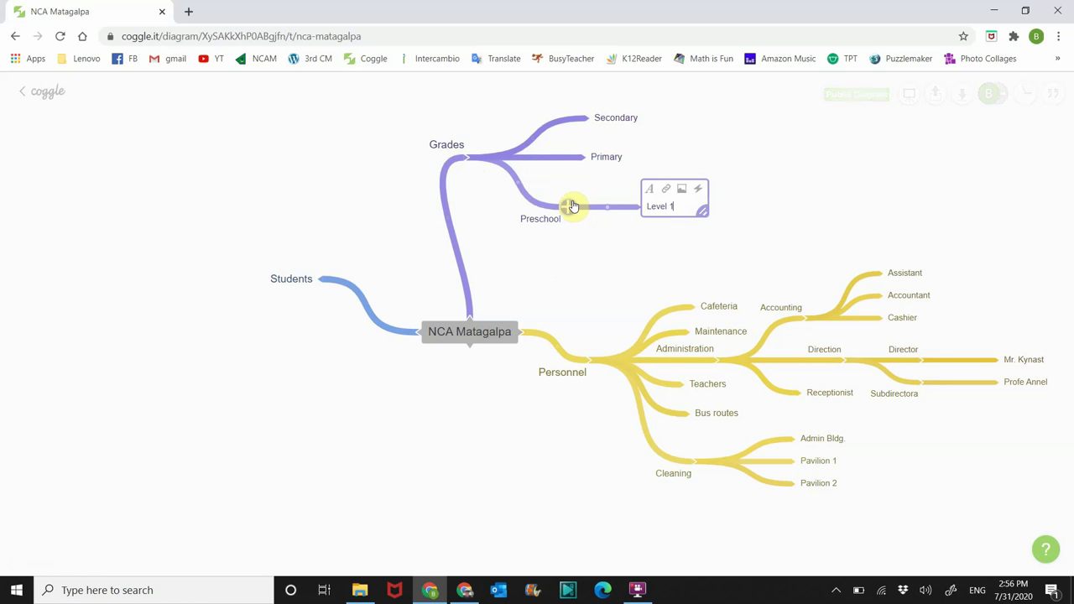
key(Return)
click(568, 208)
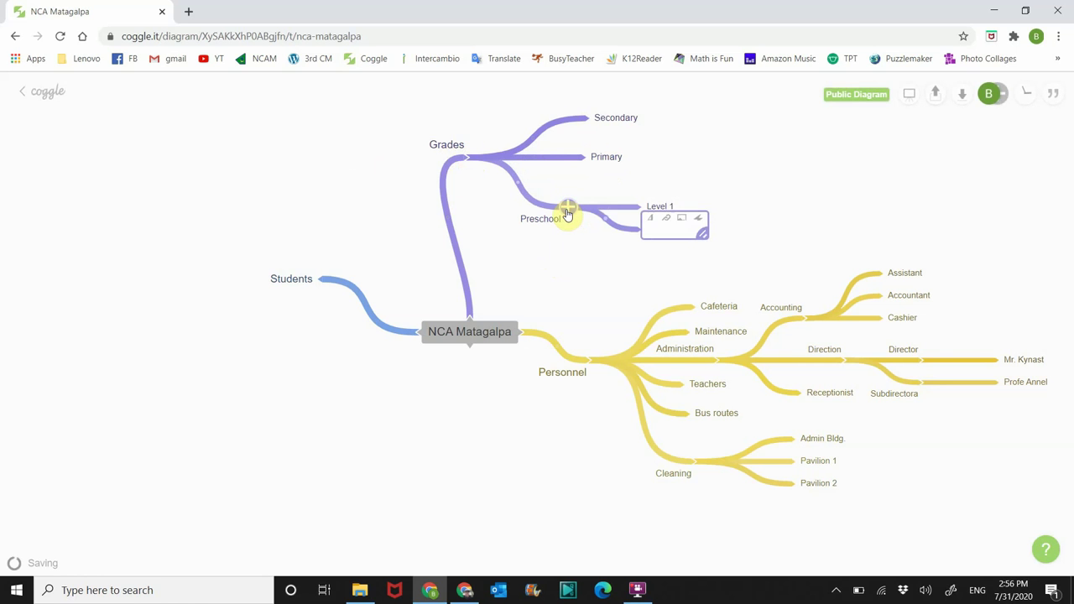
text(level 2)
click(583, 308)
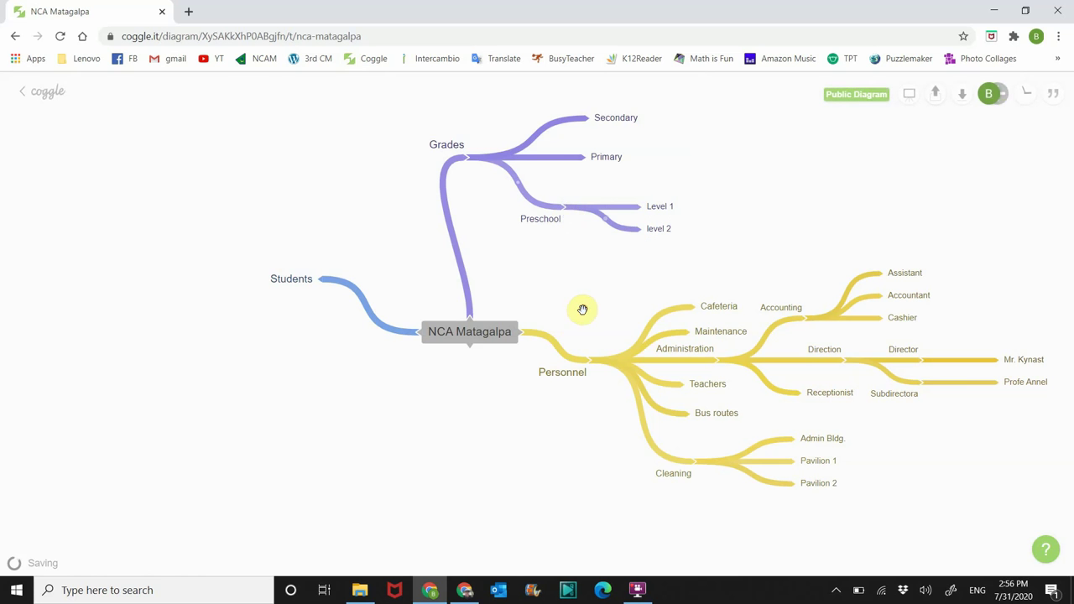
- Add two child nodes under Primary and move Primary with its children further right
click(591, 159)
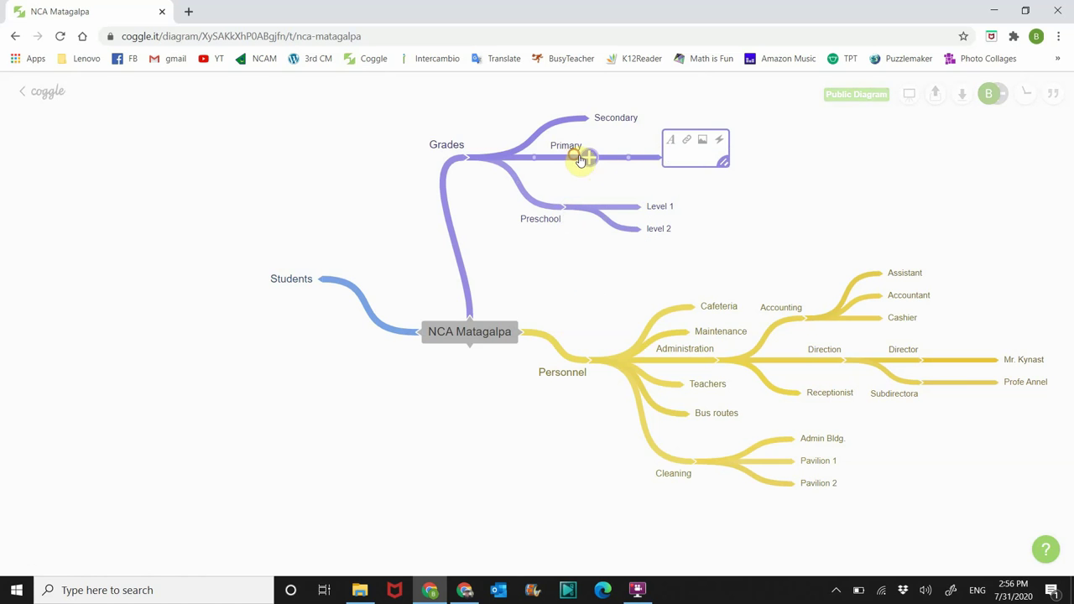
click(675, 154)
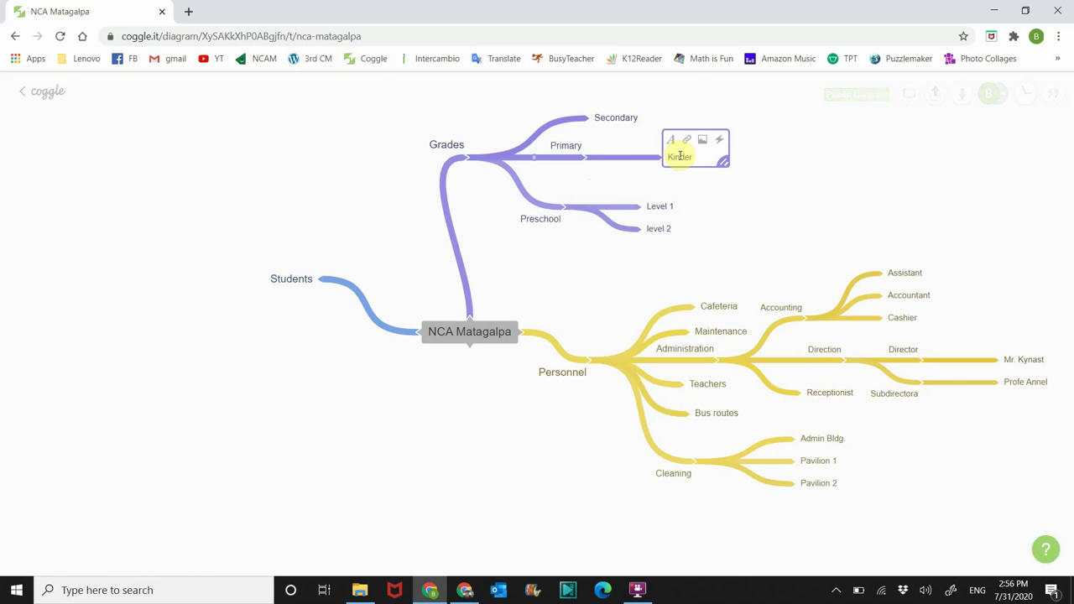
click(589, 159)
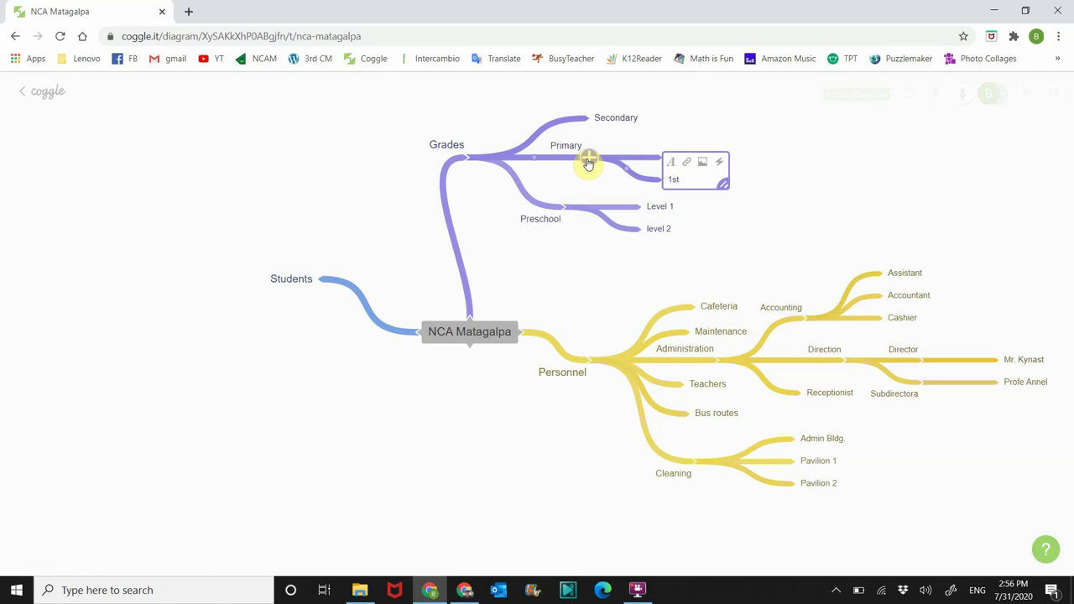
right_click(589, 159)
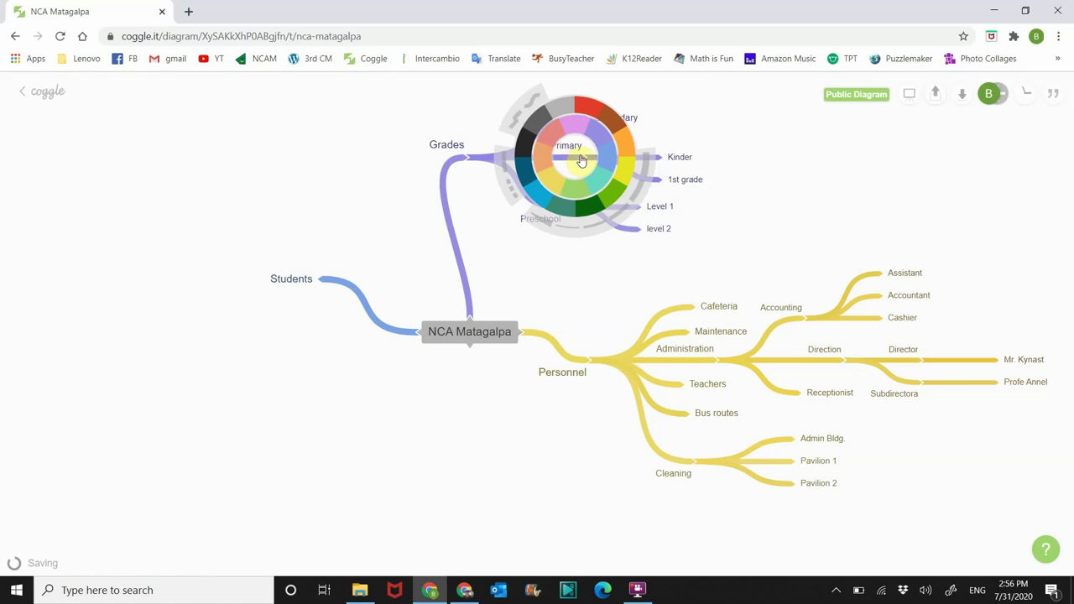
click(674, 173)
drag(553, 150, 626, 148)
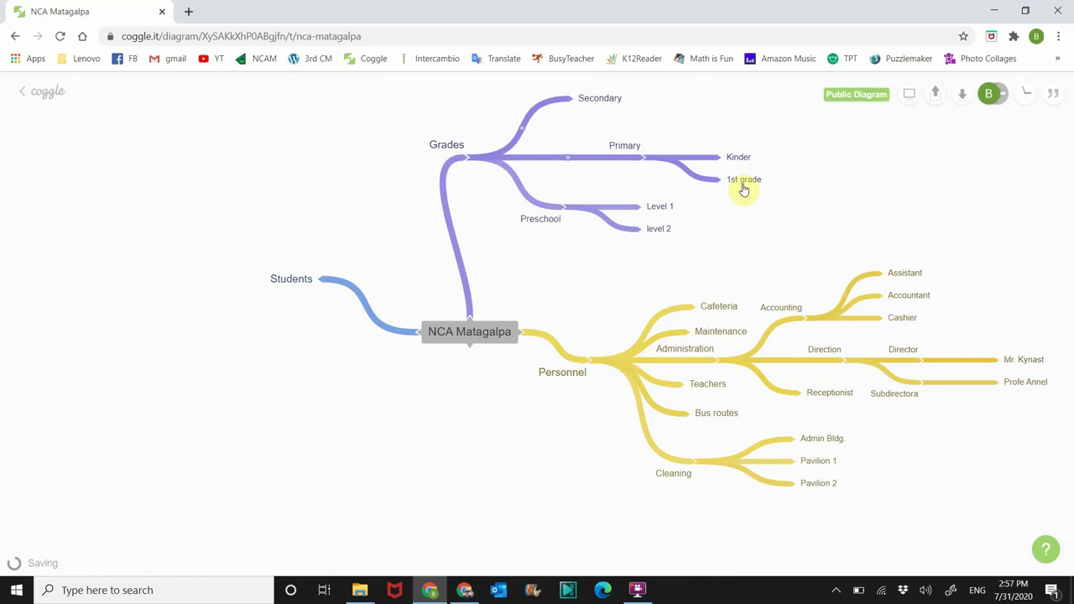
- Add 2nd Grade, 3rd Grade, 4th Grade, 5th Grade and 6th Grade under Primary
click(646, 155)
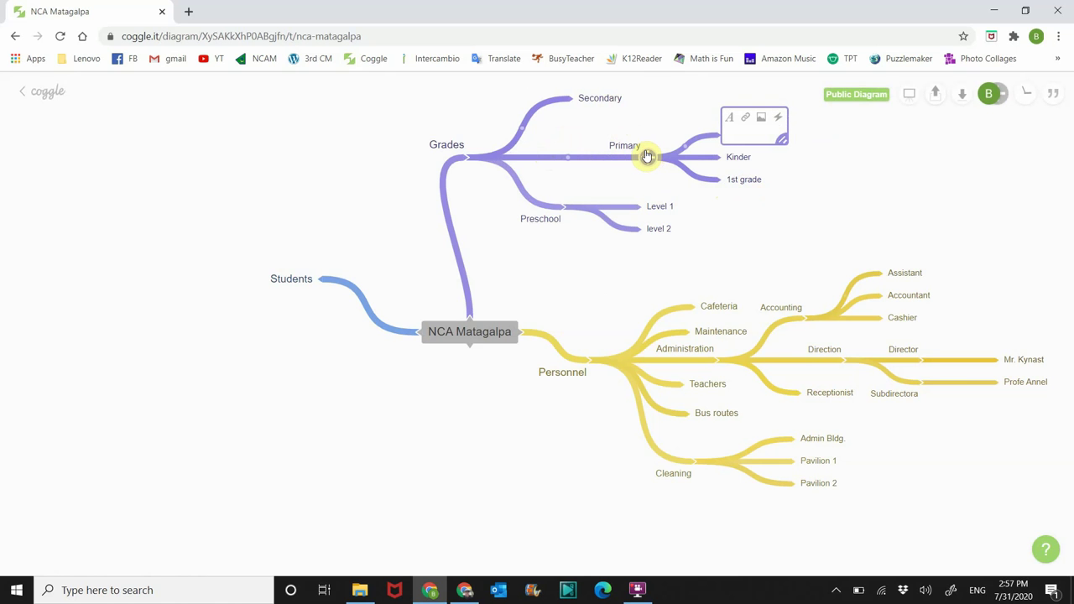
text(2nd Grade)
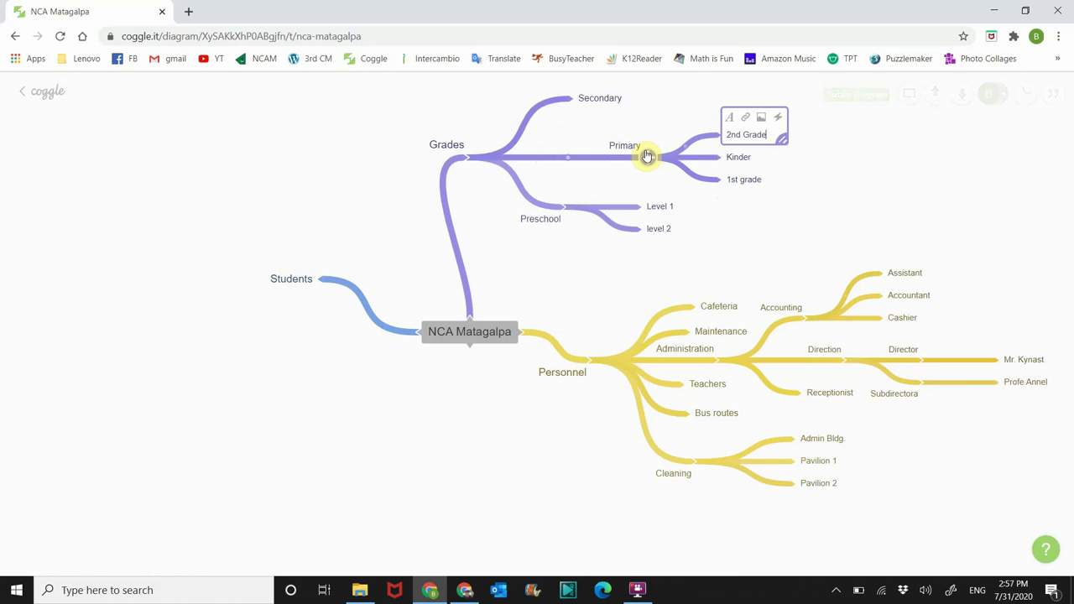
click(646, 156)
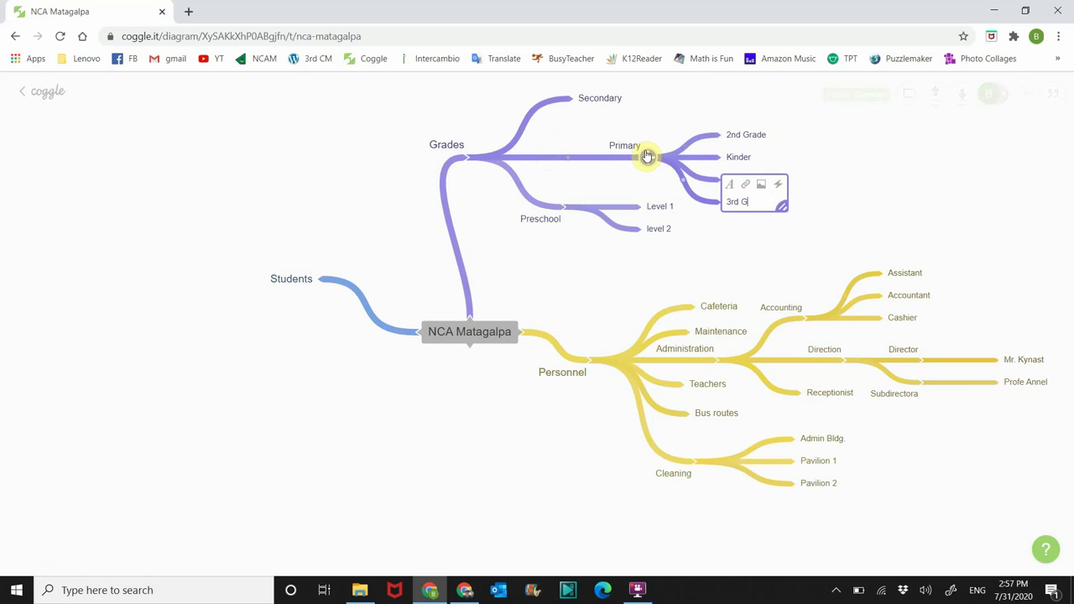
click(646, 156)
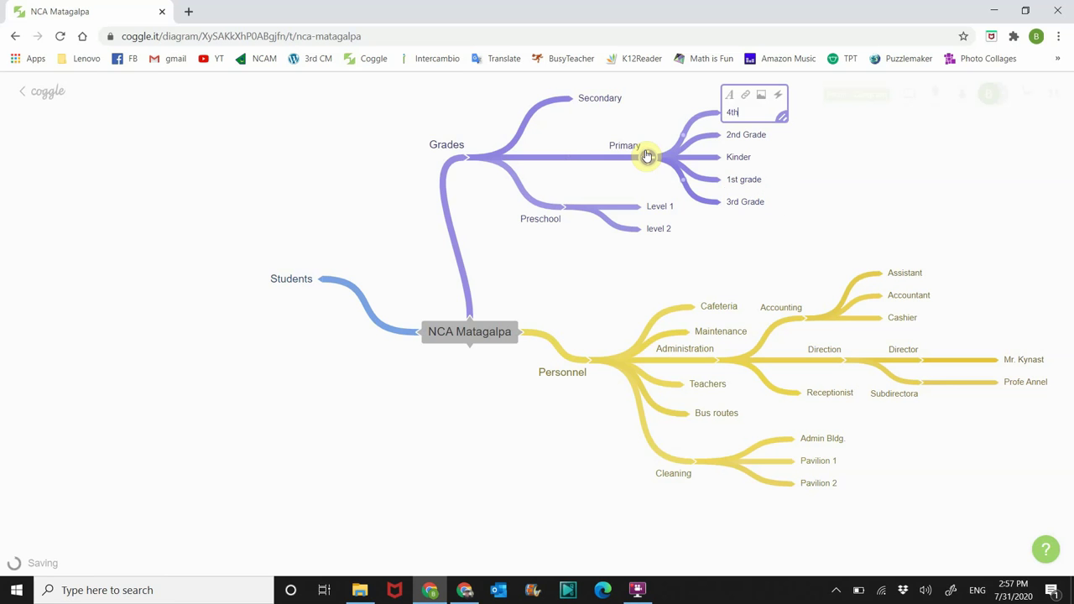
click(646, 155)
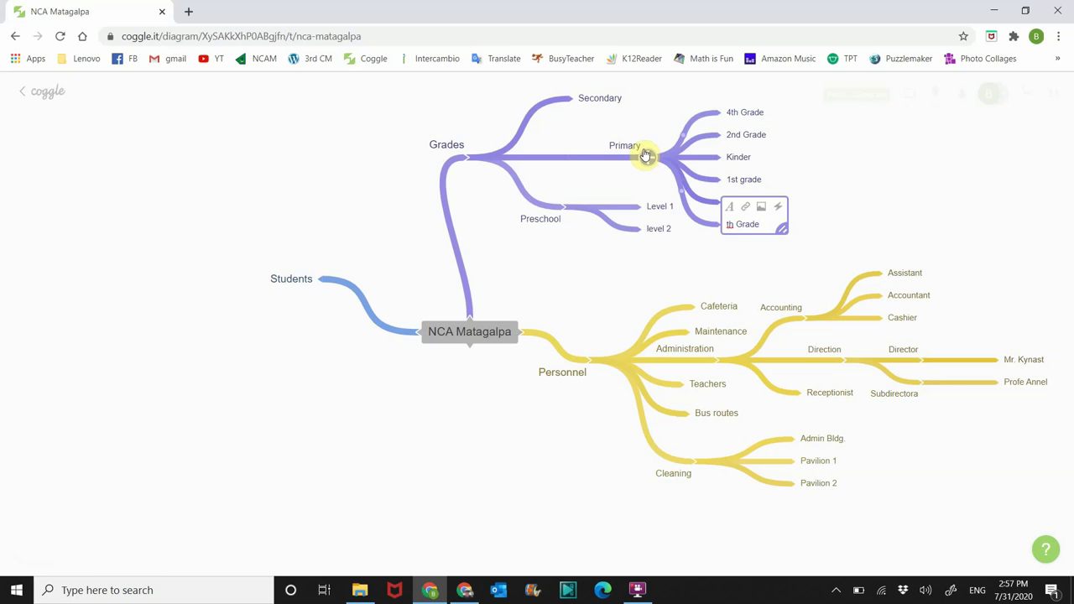
click(729, 225)
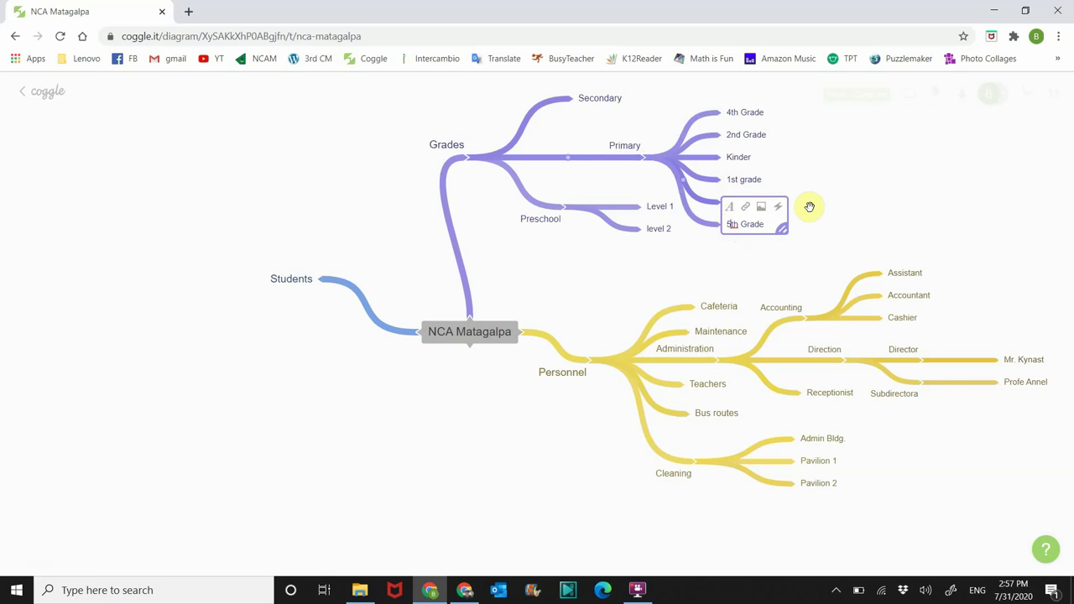
click(646, 157)
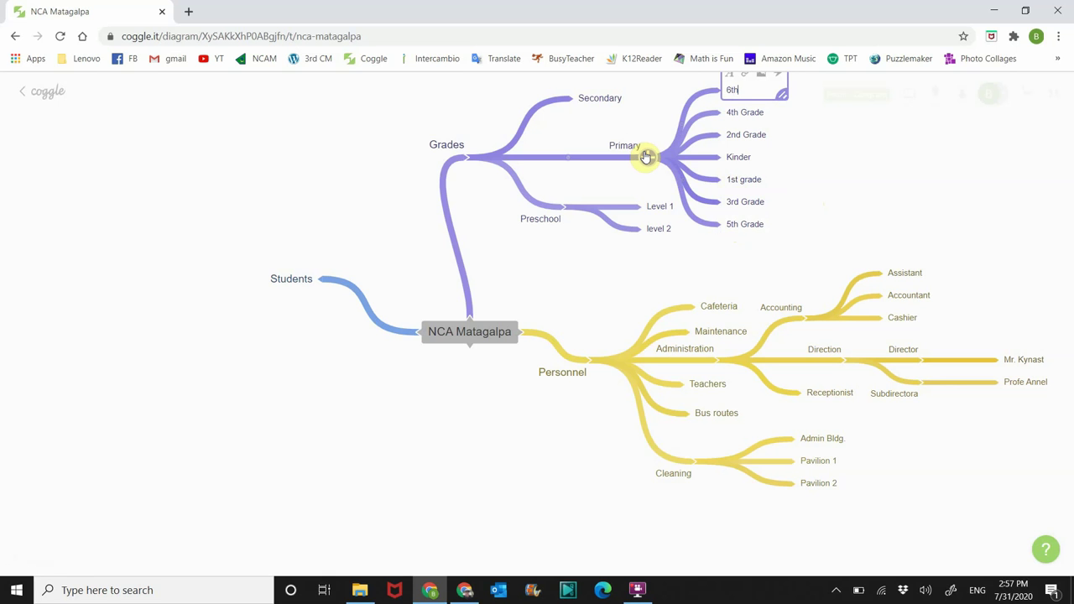
click(693, 243)
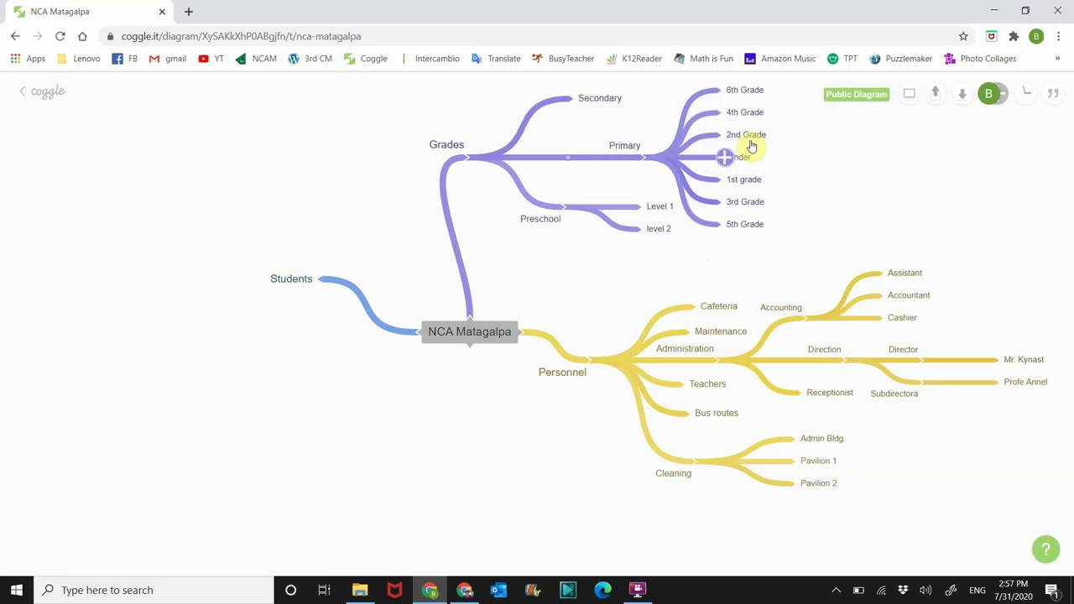
- Reorder Primary's grades to run Kinder, 1st, 2nd, 3rd, 4th, 5th, 6th Grade
drag(750, 92, 729, 240)
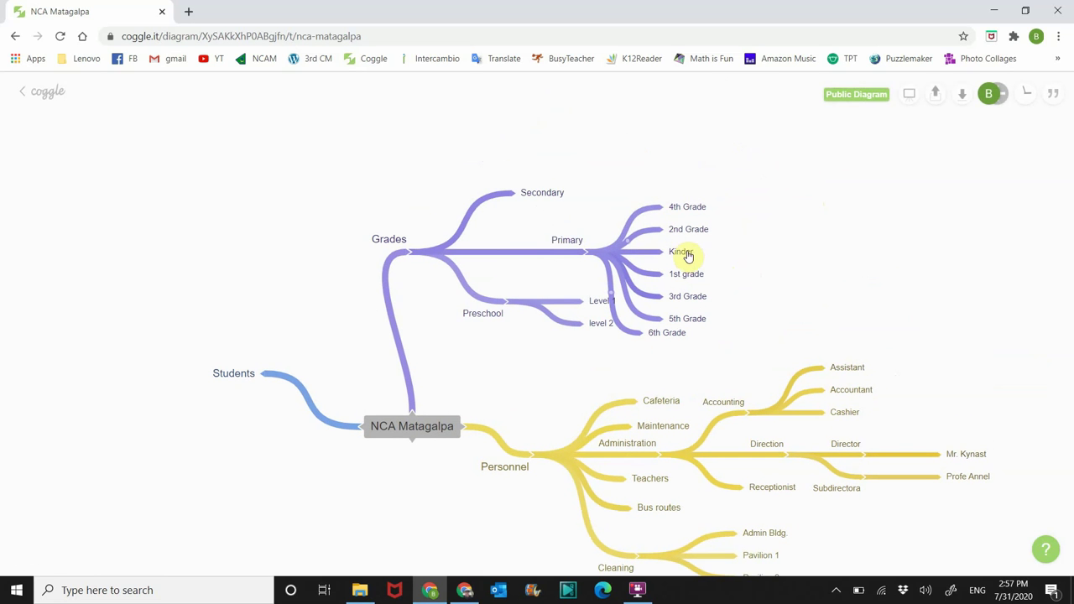
drag(677, 249, 698, 177)
drag(693, 277, 697, 201)
click(691, 232)
click(679, 250)
drag(684, 212, 693, 238)
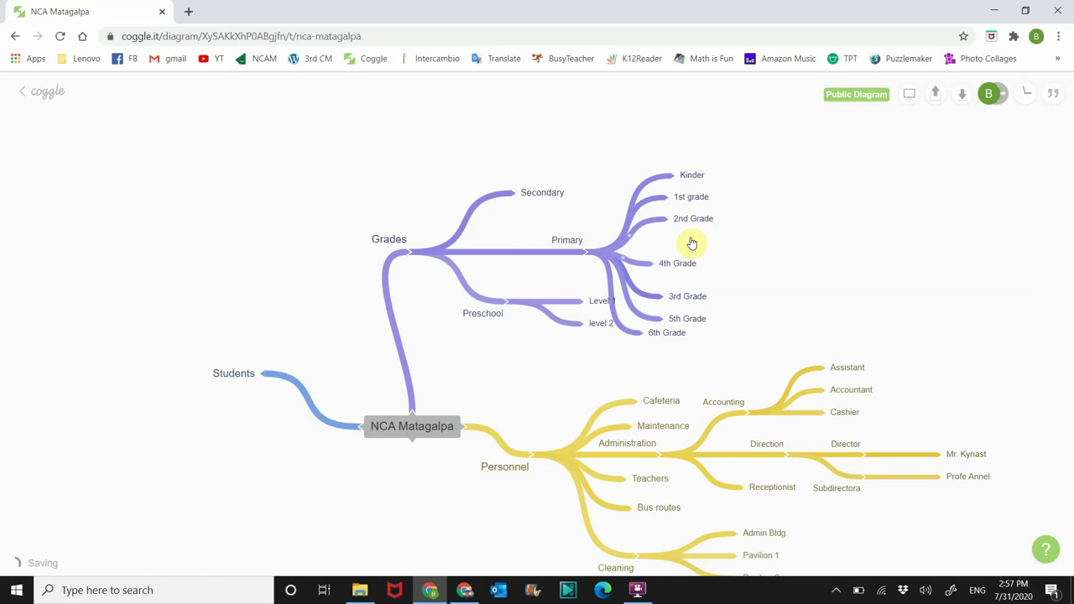
drag(690, 300, 693, 239)
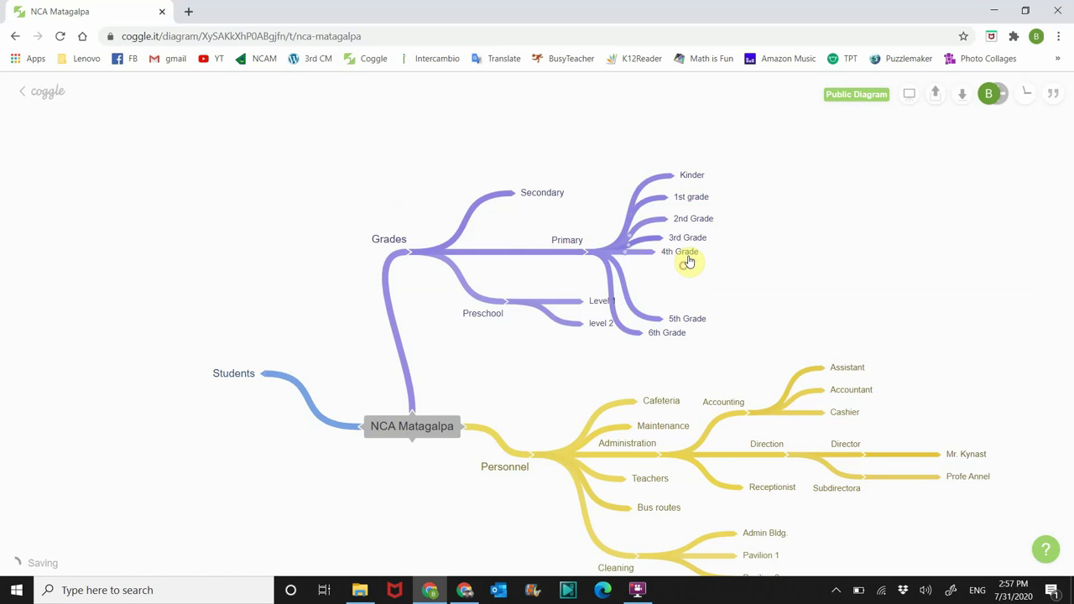
drag(691, 313, 701, 279)
drag(686, 322, 702, 299)
- Shift Primary, lower Preschool, and raise Secondary above Grades to spread the branches out
drag(565, 240, 591, 244)
drag(476, 315, 454, 329)
mouse_move(585, 249)
mouse_down()
mouse_move(549, 254)
mouse_move(570, 253)
mouse_up()
drag(549, 198, 463, 115)
- Create five Secondary child nodes: 7th grade, 8th Grade, 9th Grade, 10th Grade and 11th Grade
scroll(587, 251, up, 3)
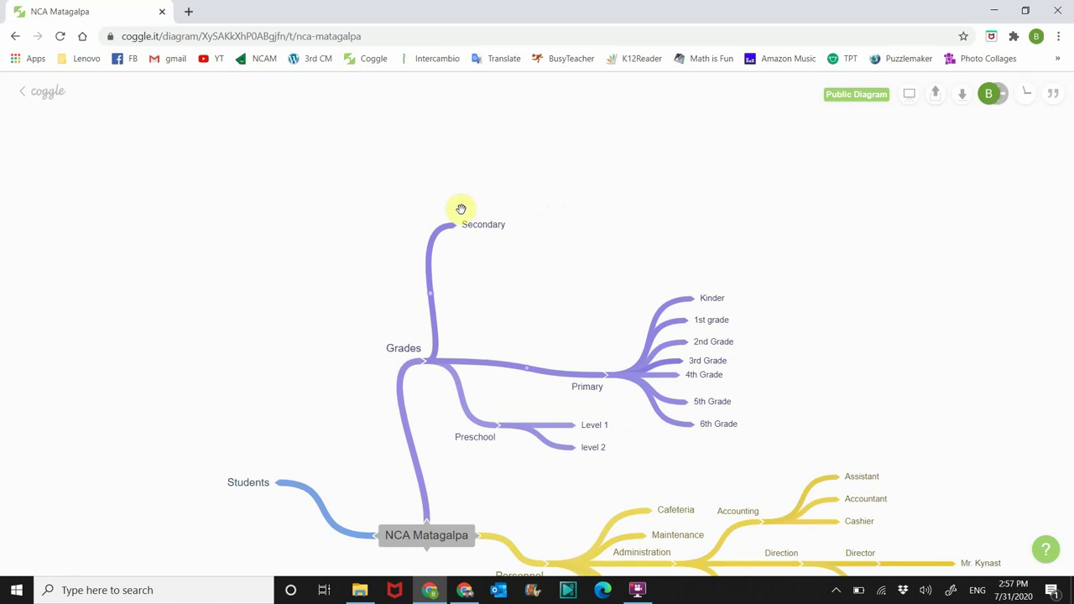
click(462, 228)
text(7th grade)
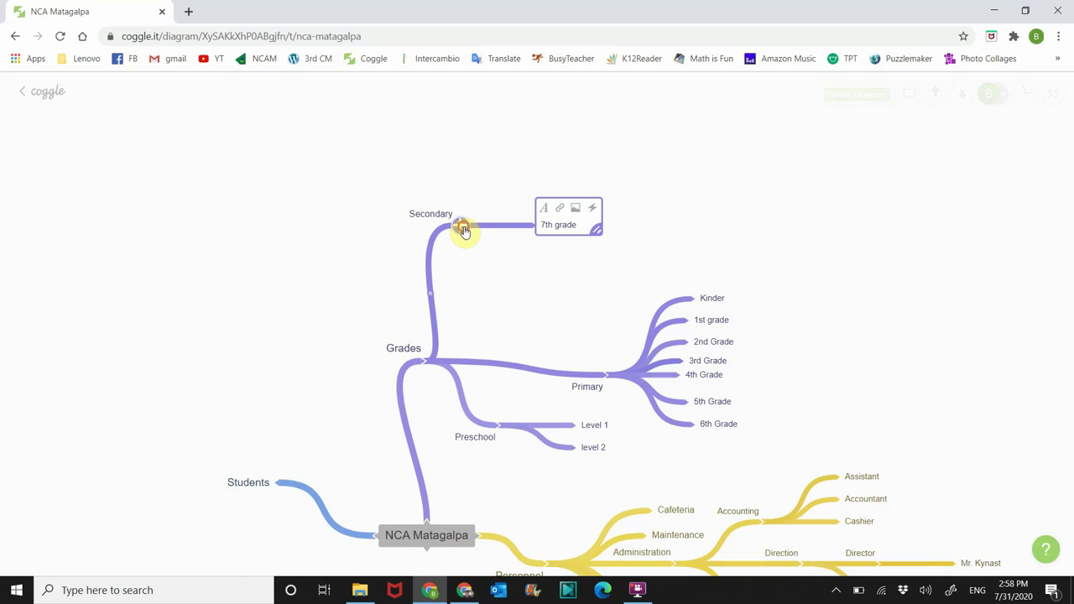
click(461, 228)
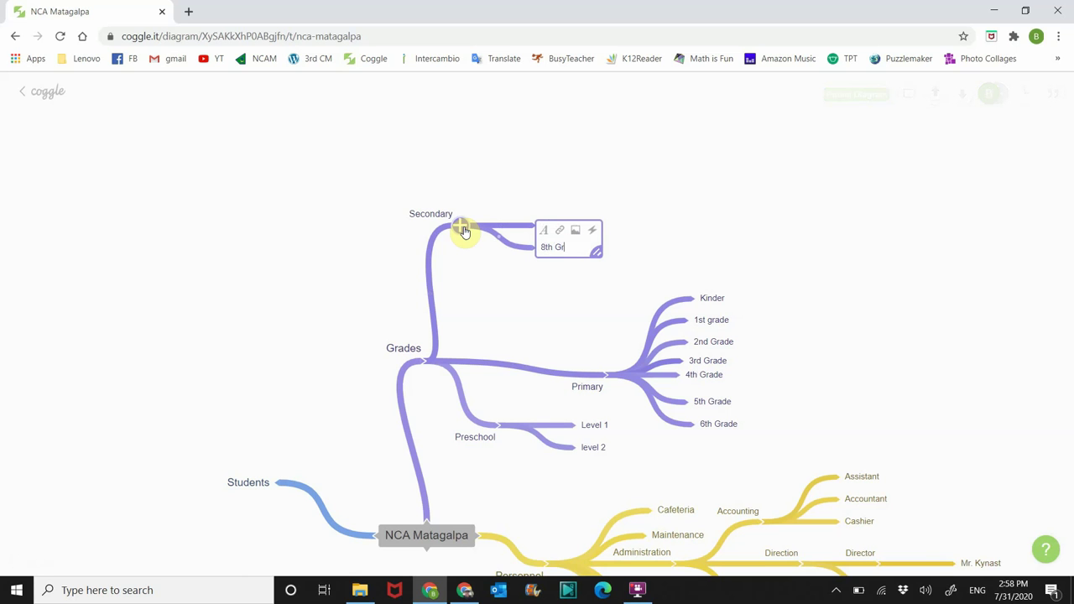
click(462, 229)
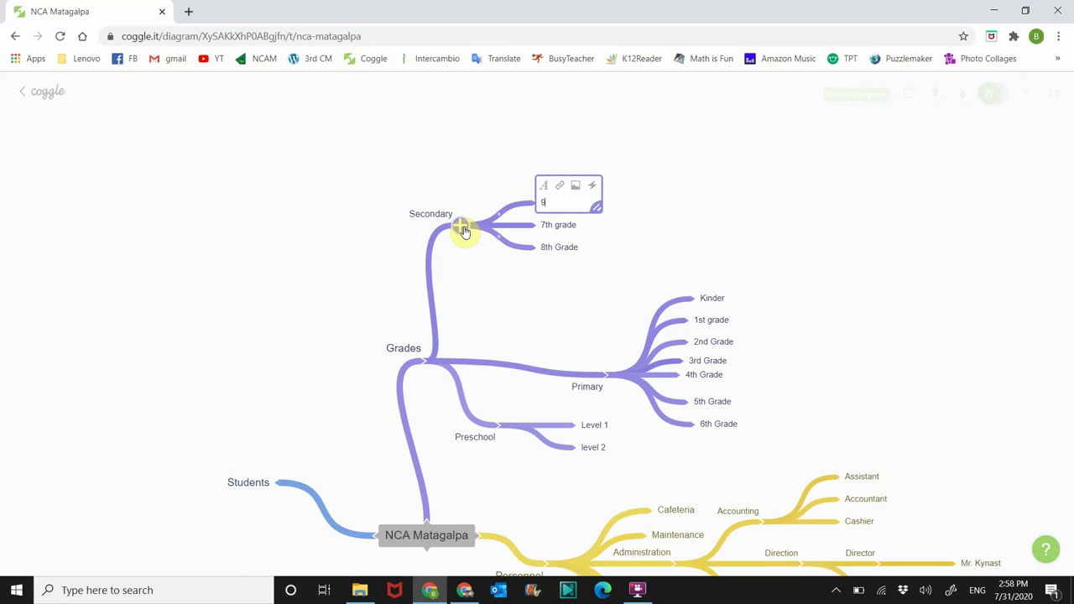
click(462, 229)
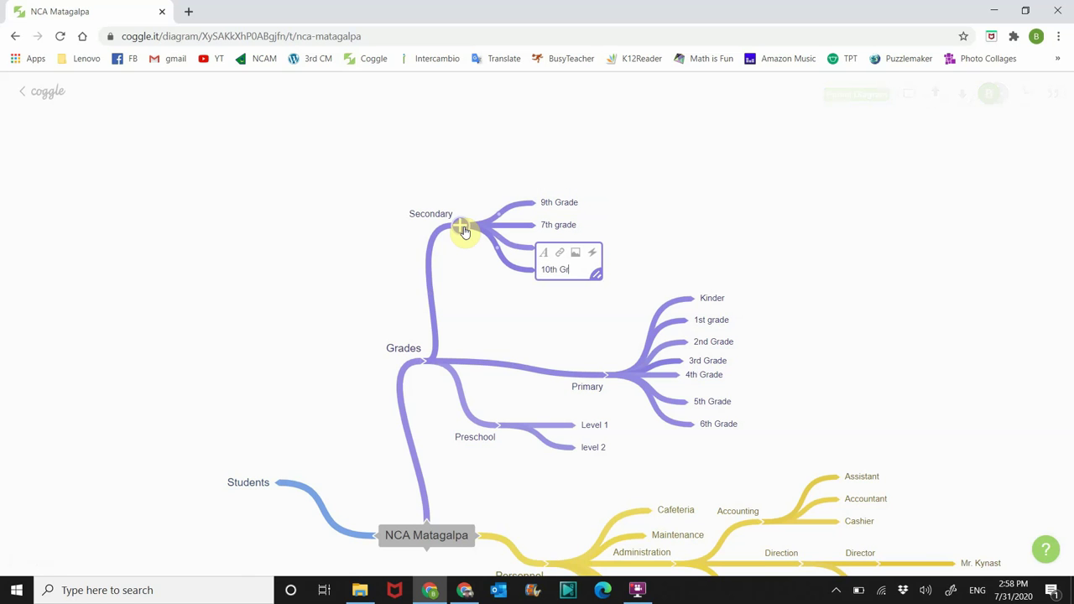
click(462, 229)
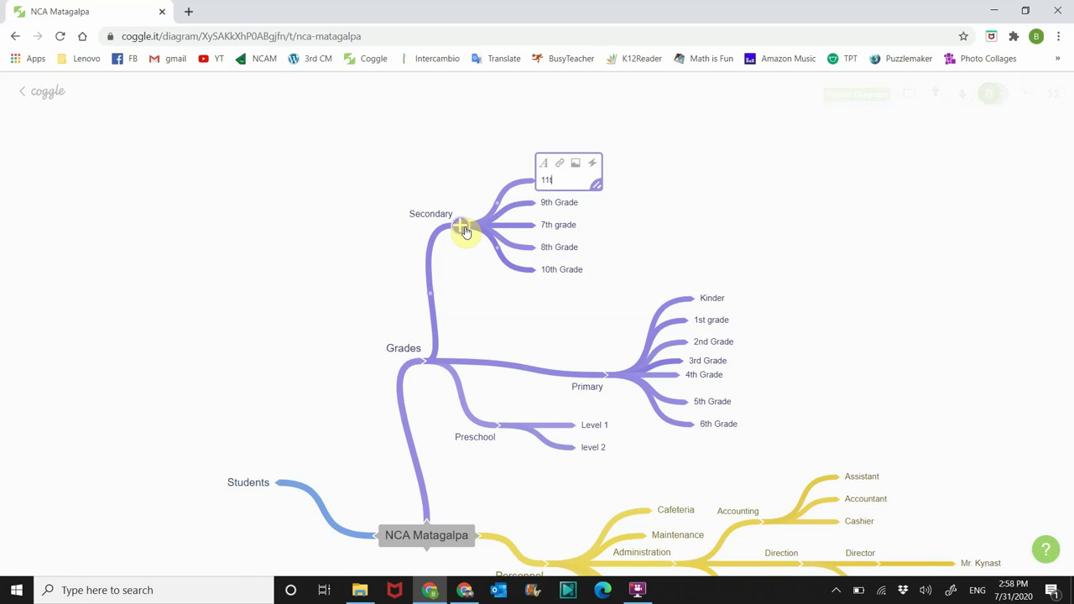
click(522, 287)
- Drag Secondary's children to read 7th grade, 8th, 9th, 10th, 11th Grade from top down
drag(556, 182, 524, 283)
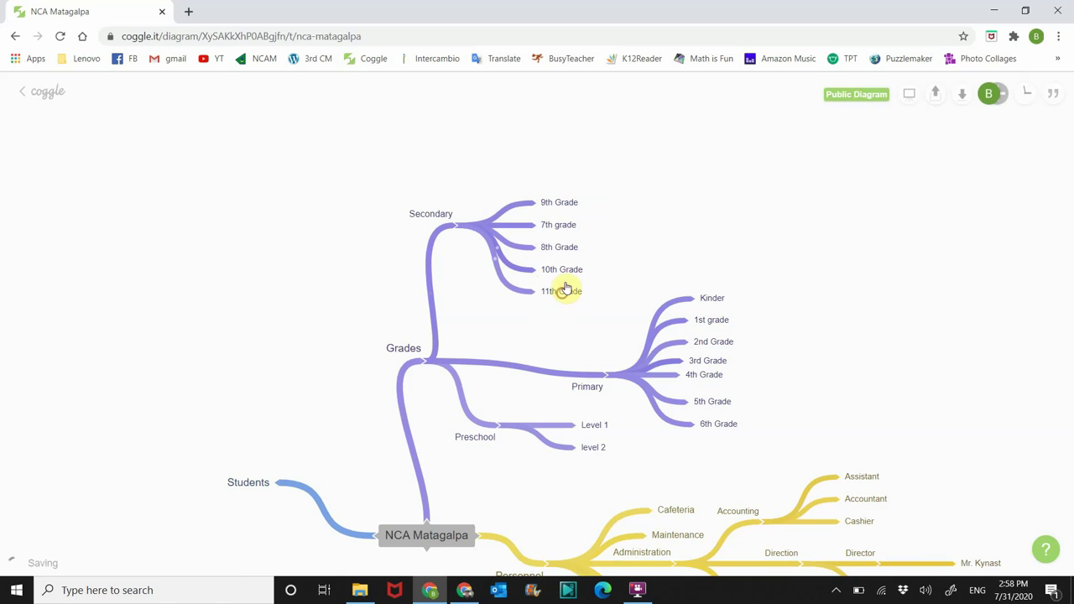
drag(563, 225, 559, 158)
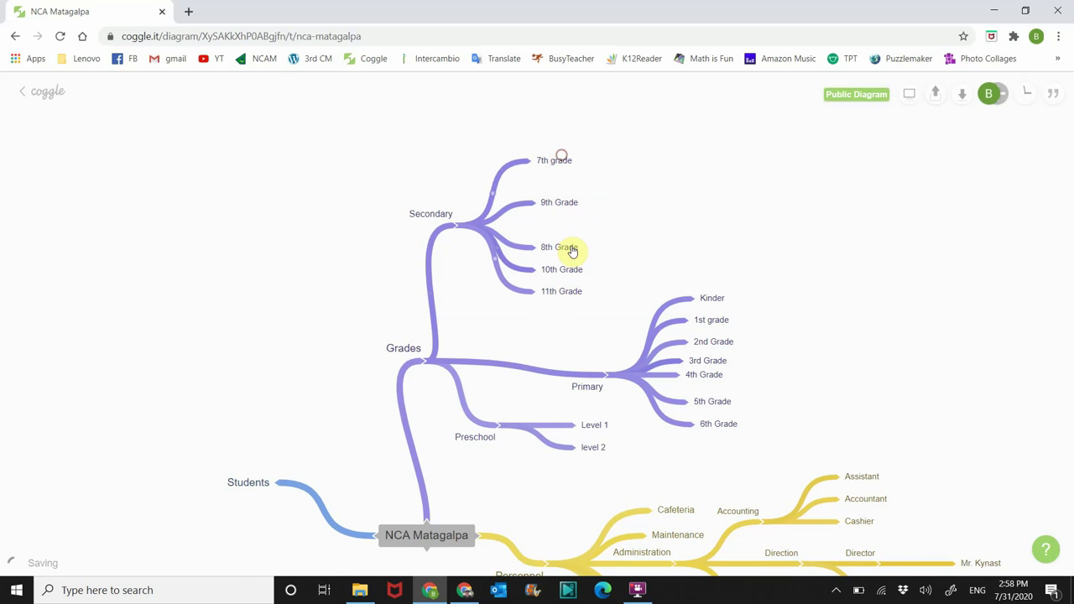
drag(571, 248, 577, 182)
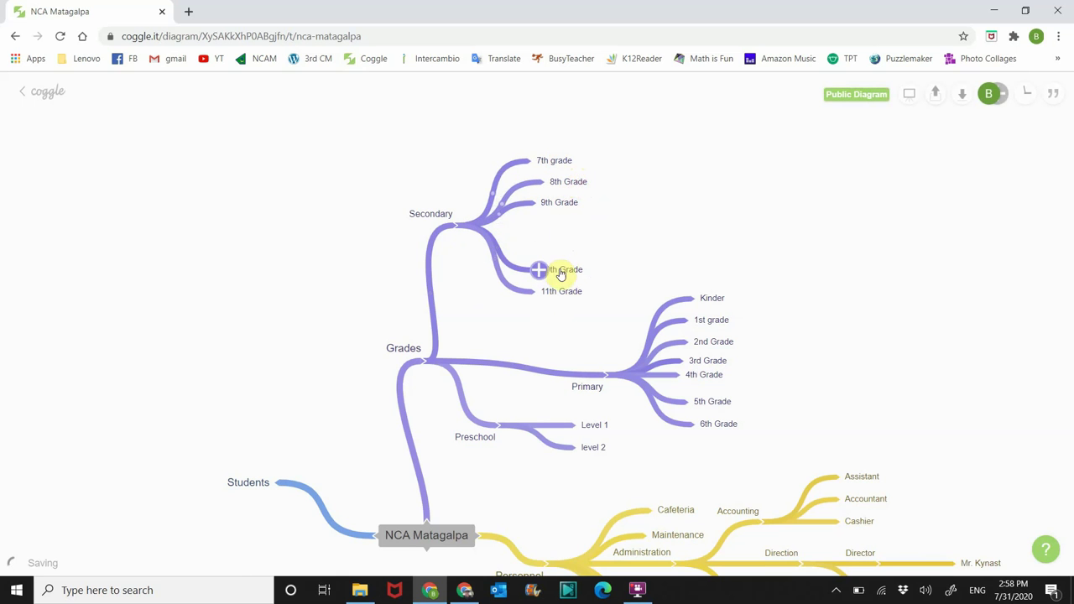
drag(562, 268, 570, 224)
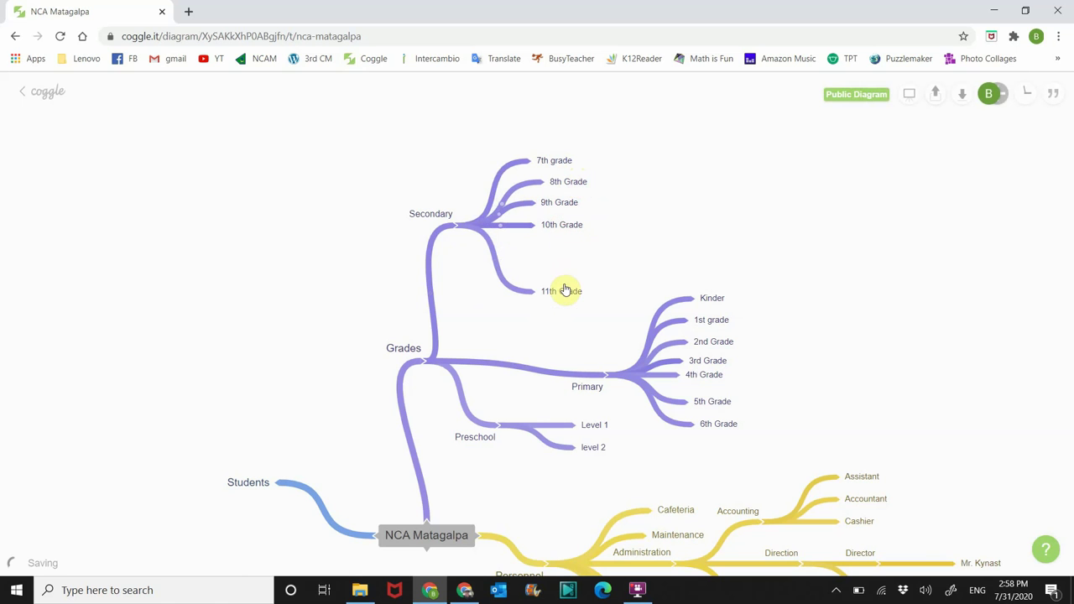
drag(565, 293, 567, 253)
drag(579, 186, 558, 179)
- Add A Class and B Class as section branches under 8th Grade
click(557, 179)
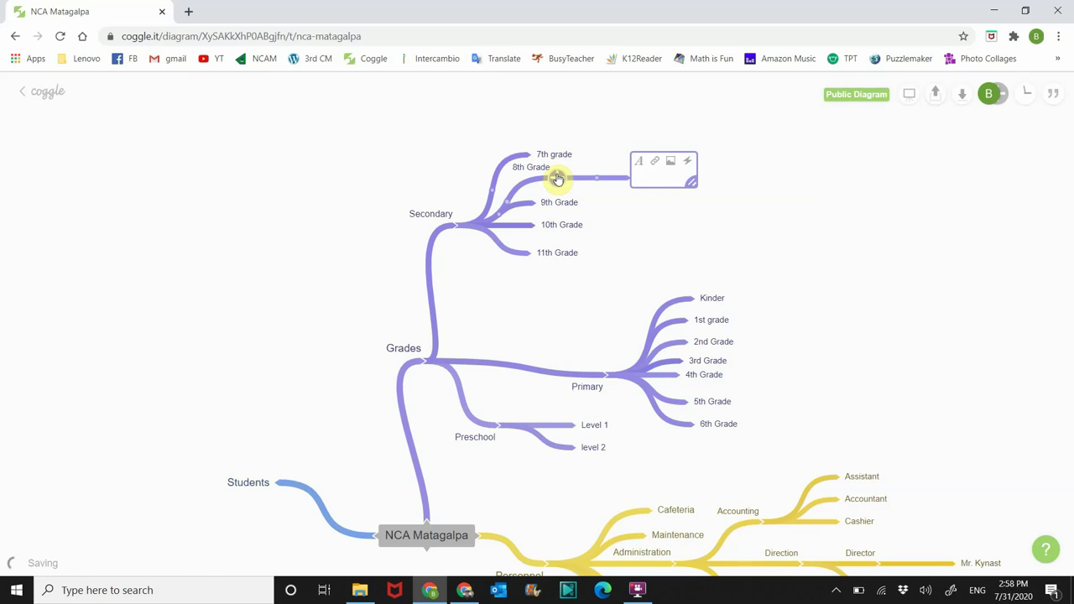
text(Cla)
key(BackSpace)
key(BackSpace)
key(BackSpace)
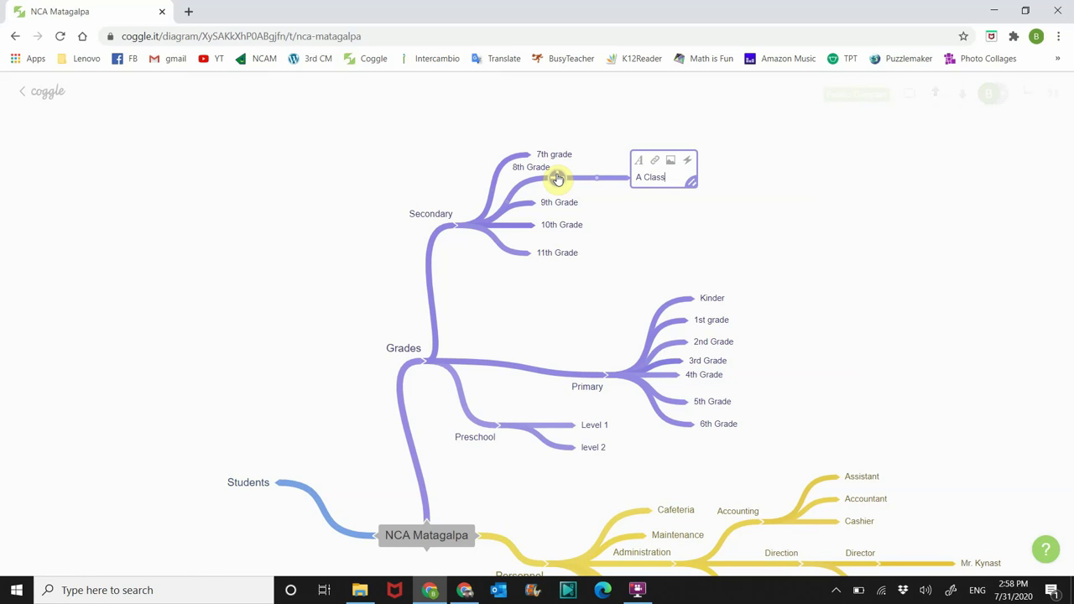
click(557, 179)
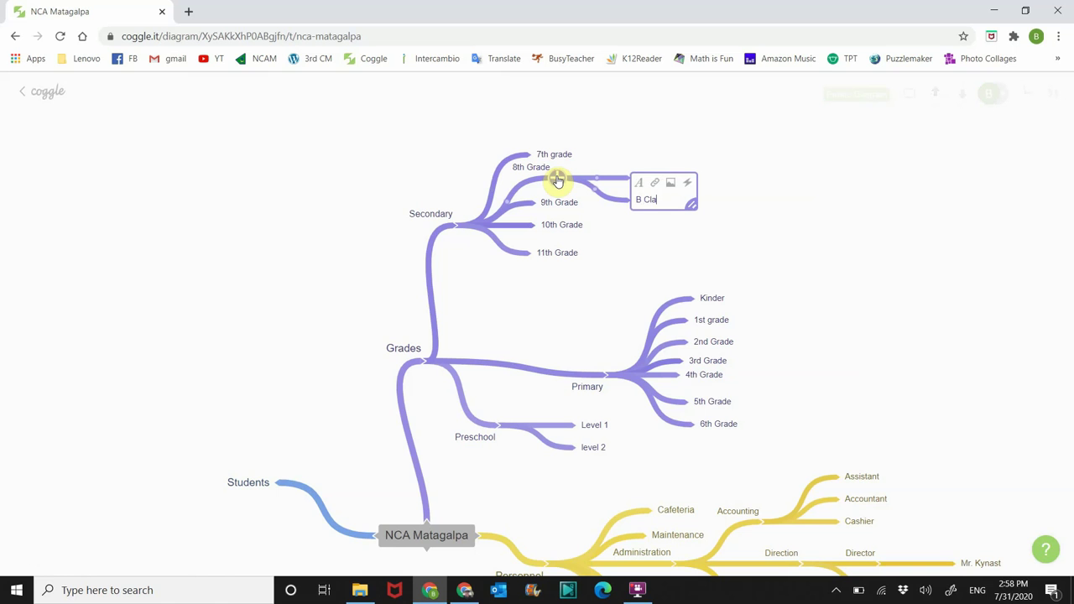
text(B Class)
click(716, 230)
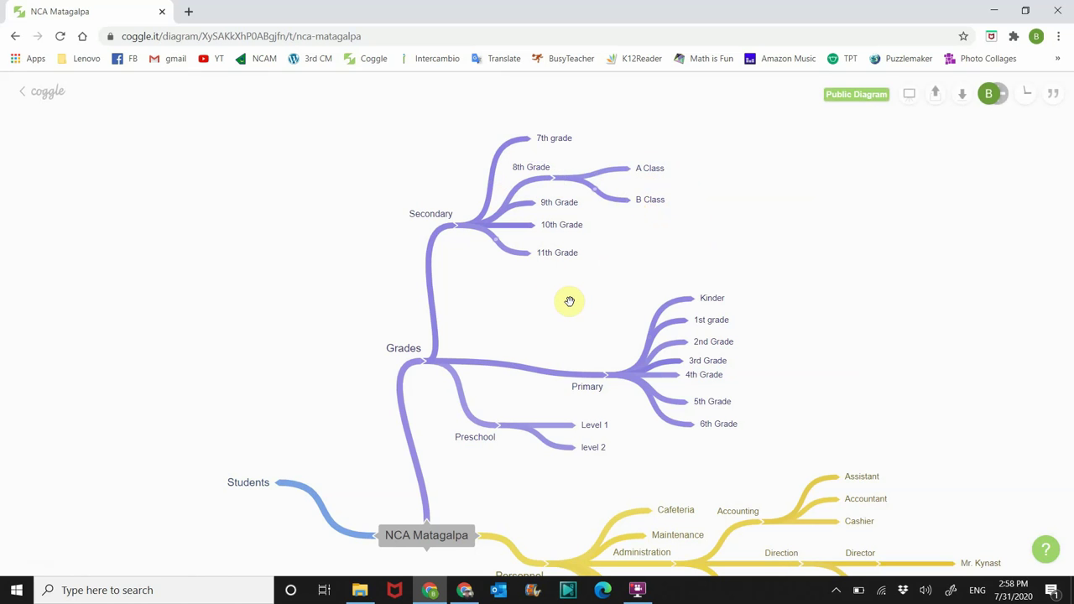
- Add Boys and Girls as branches under Students
drag(814, 344, 850, 278)
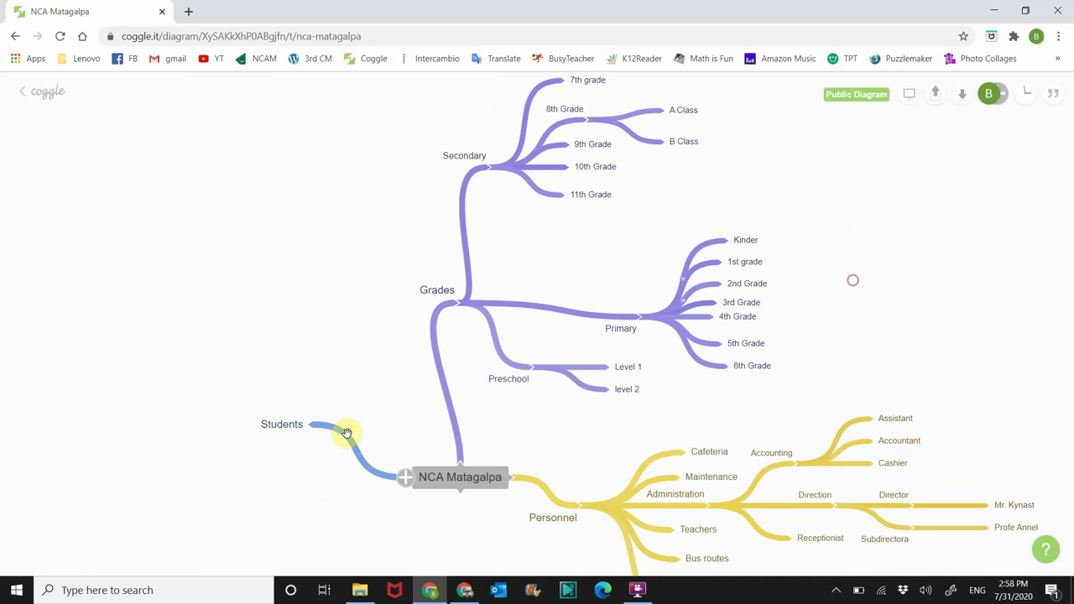
click(300, 425)
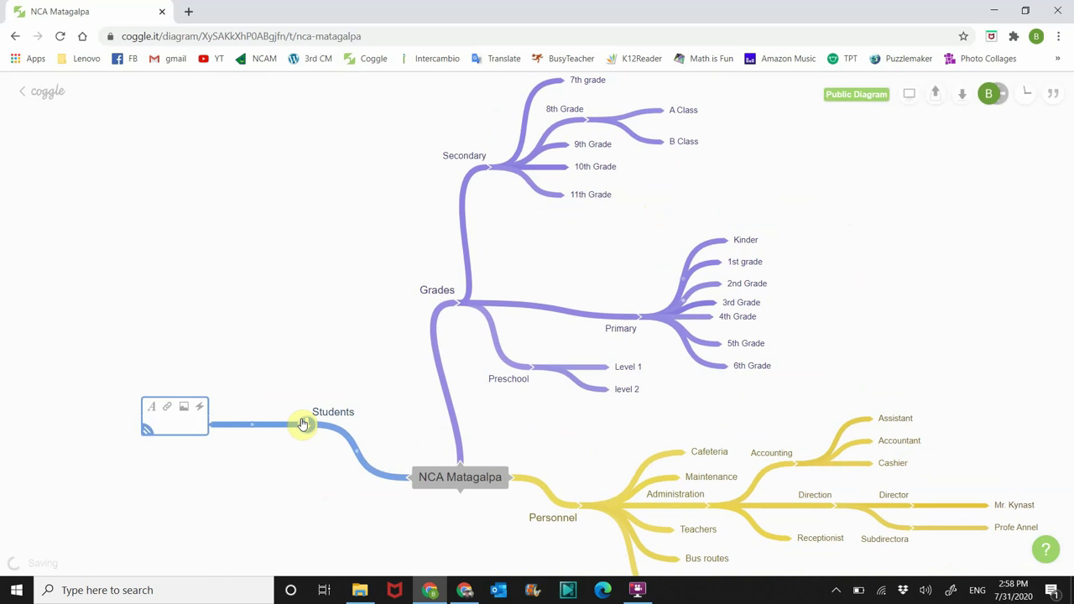
click(303, 424)
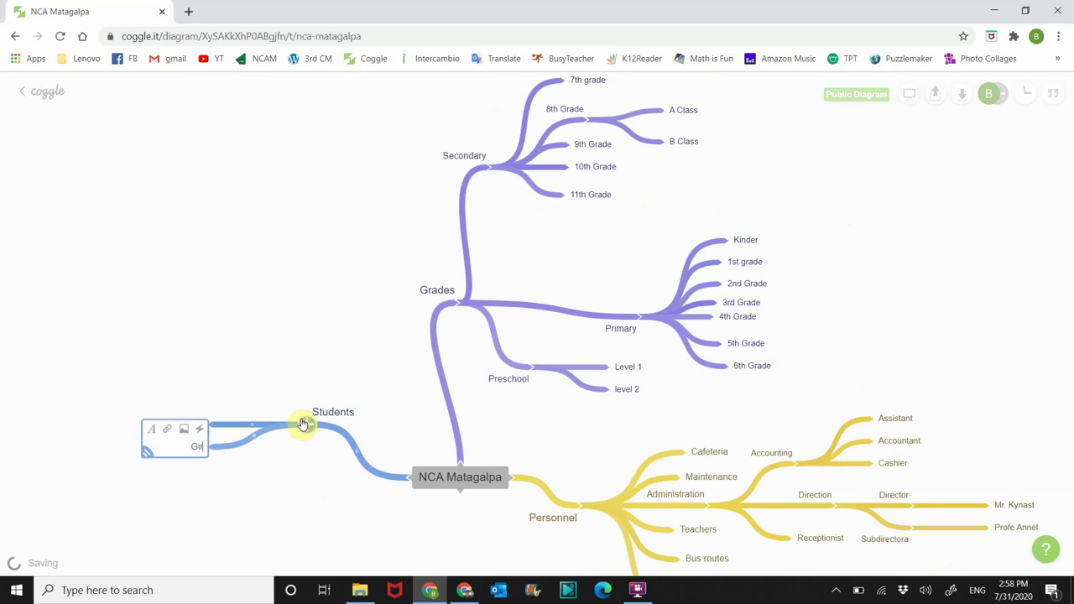
click(292, 484)
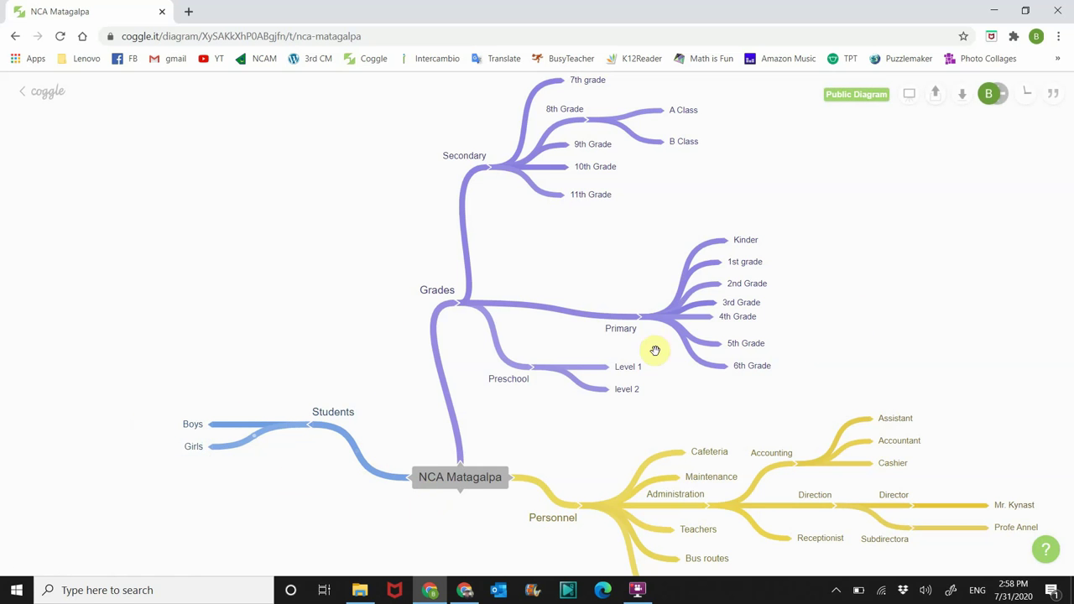
- Nudge Primary up and Preschool down-right, then move Teachers above Cafeteria in Personnel
drag(618, 334, 593, 288)
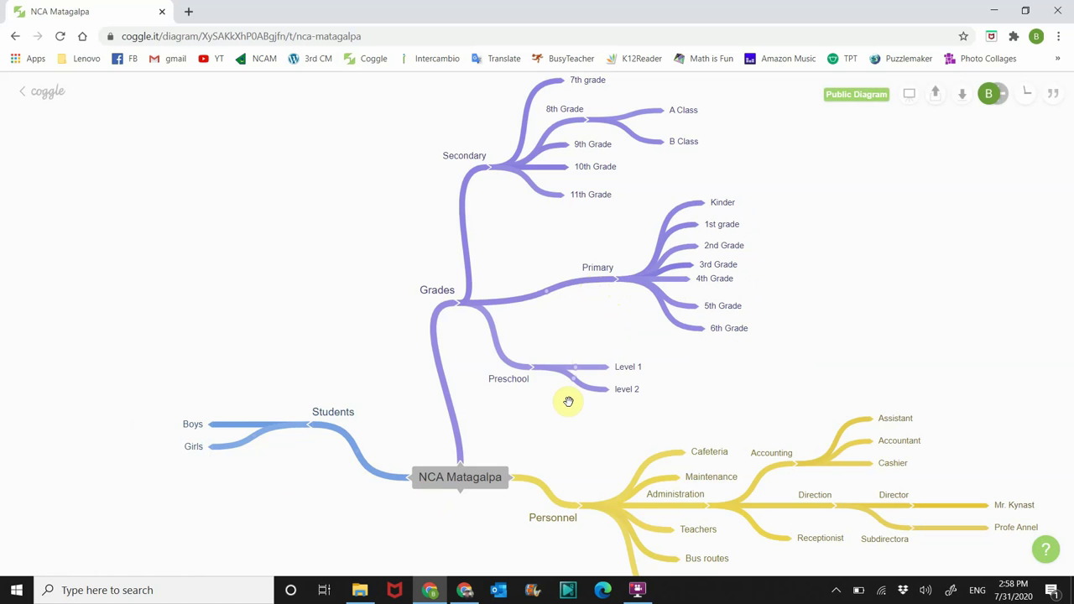
mouse_move(508, 378)
mouse_down()
mouse_move(496, 386)
mouse_move(526, 383)
mouse_up()
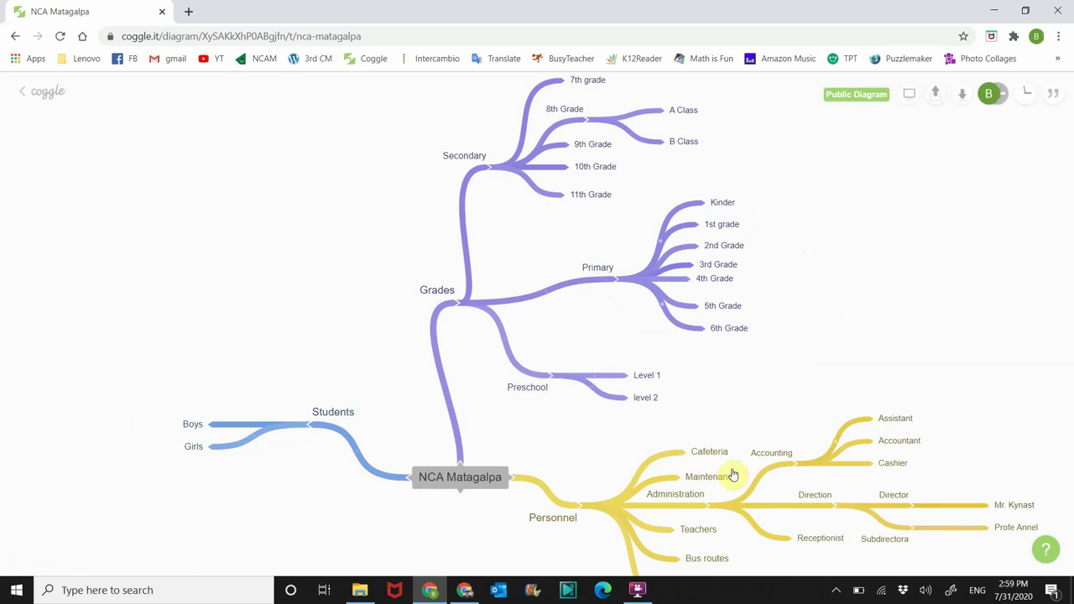
drag(515, 548, 489, 548)
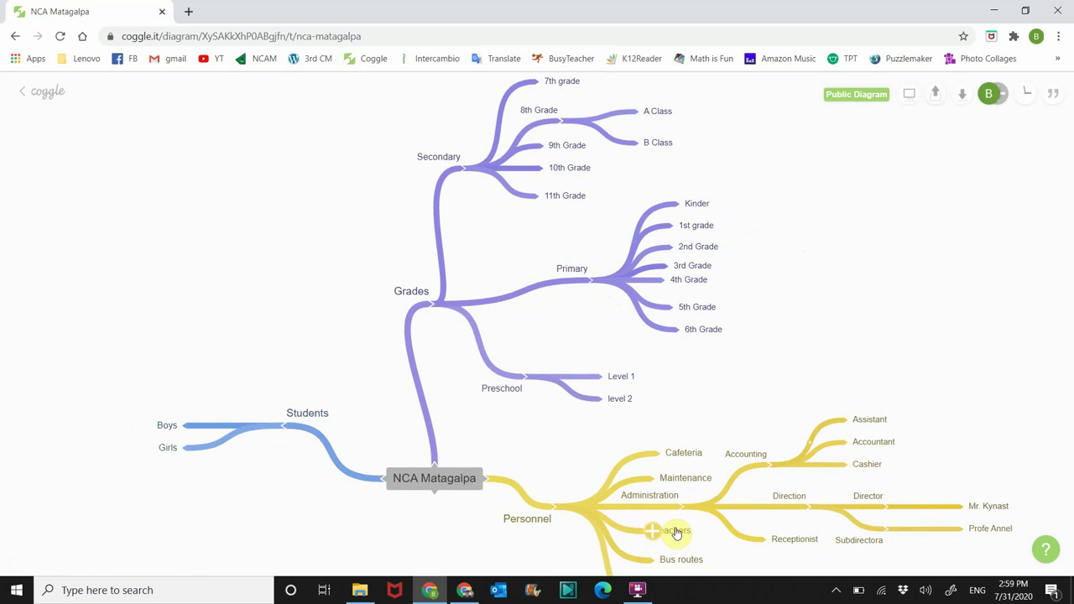
drag(676, 532, 723, 408)
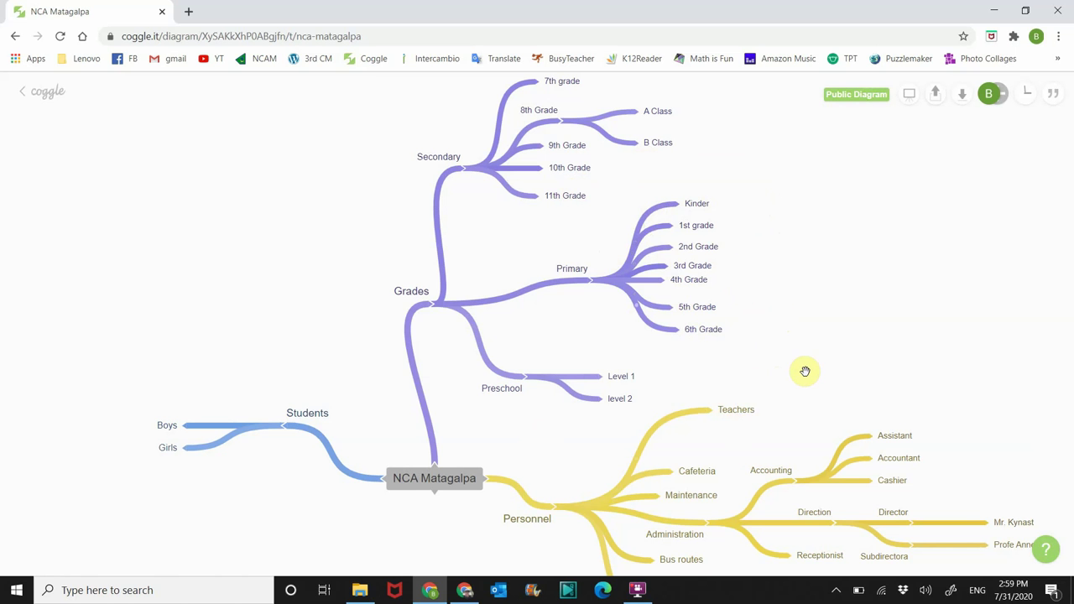
- Add Technology and Special Needs Students under Personnel, moving both to the bottom below Cleaning
drag(804, 372, 774, 209)
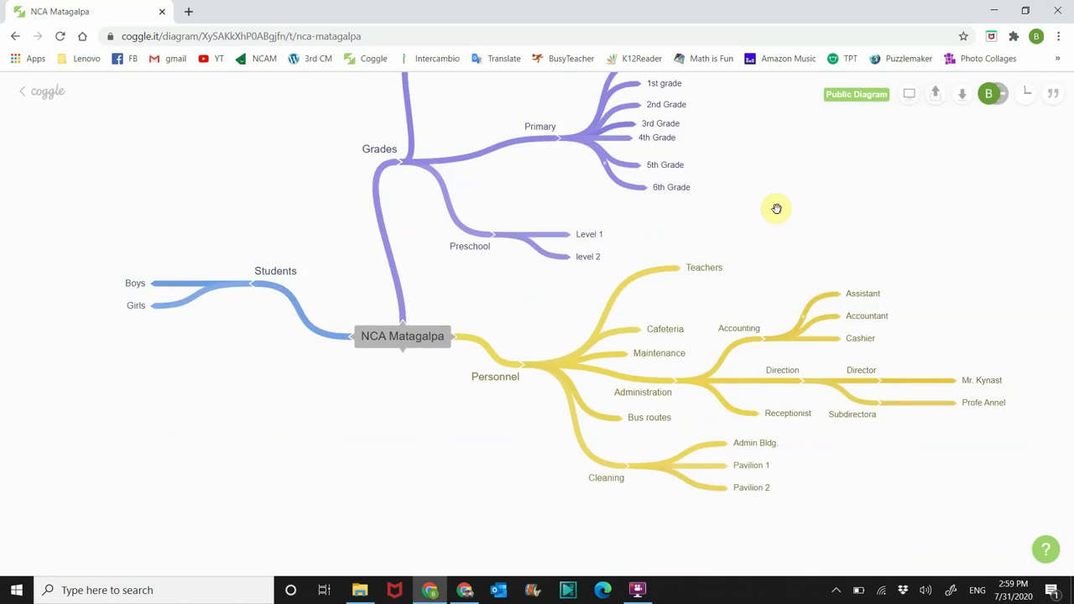
click(527, 361)
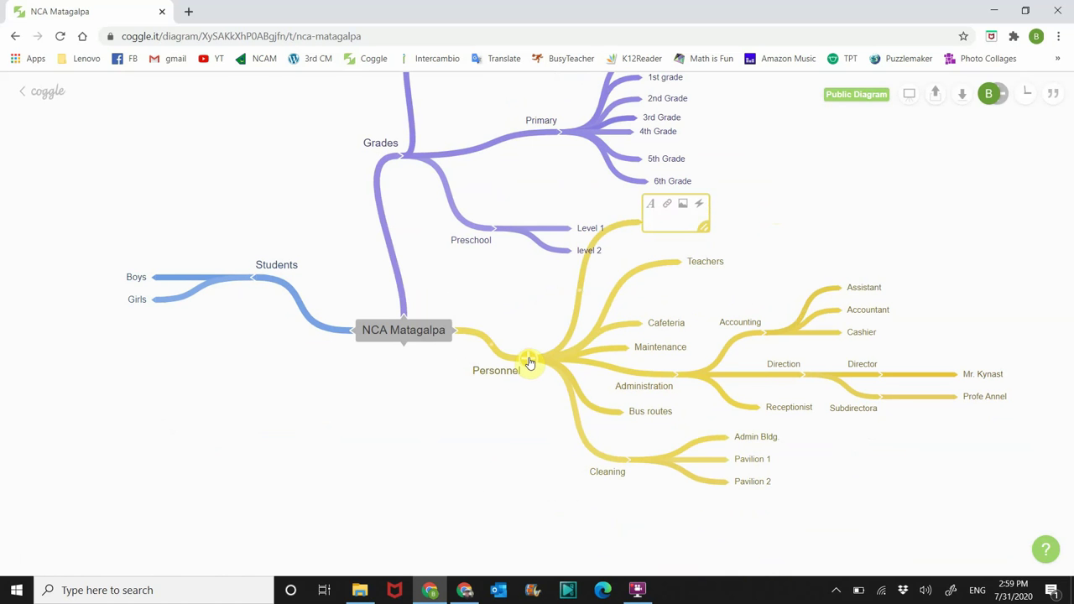
text(Technology)
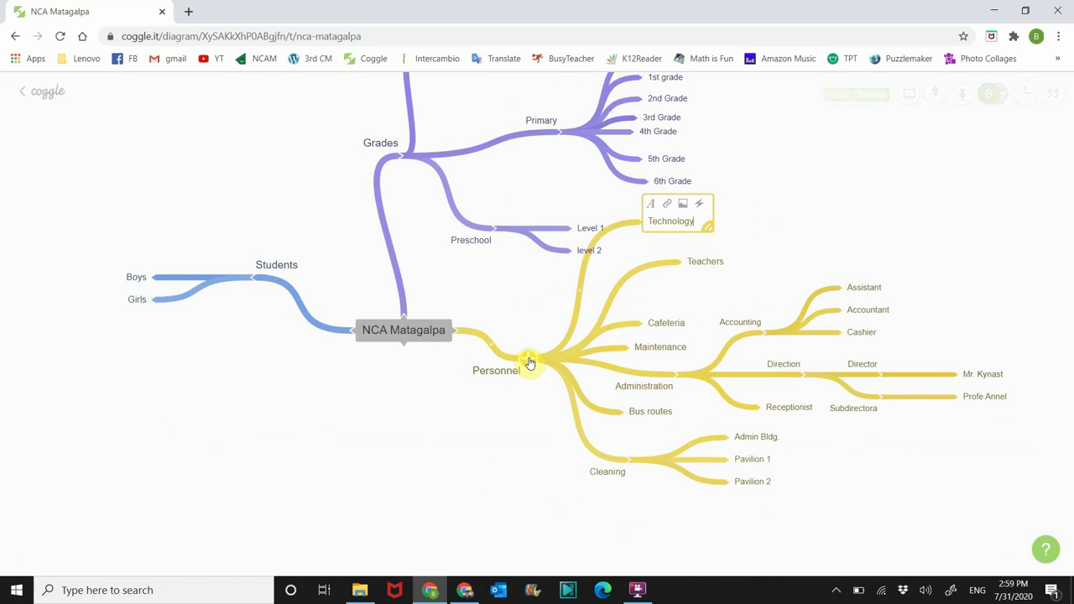
click(806, 230)
drag(678, 220, 651, 497)
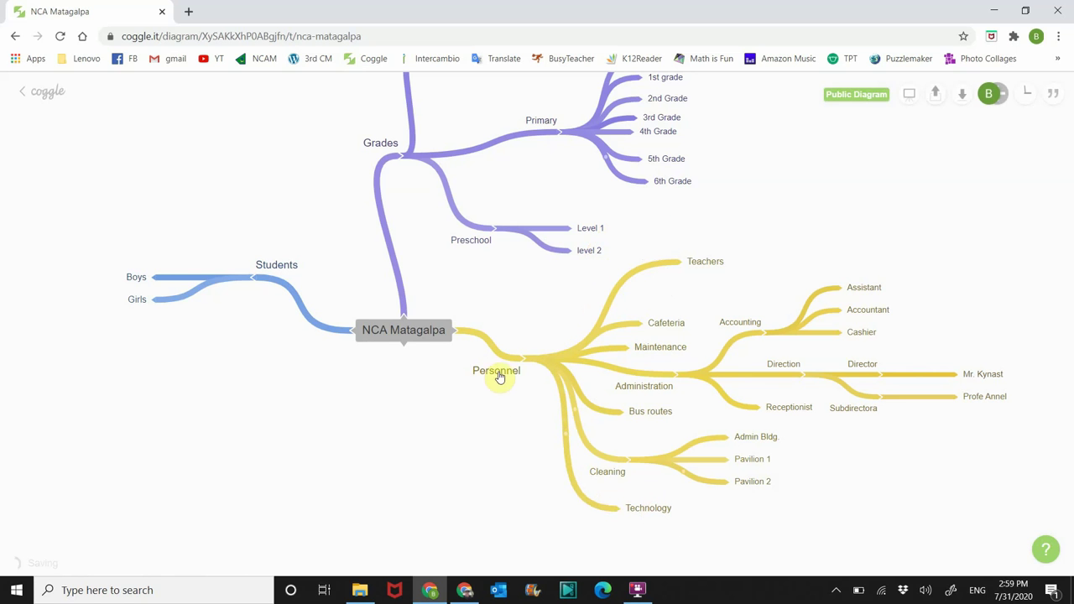
click(523, 361)
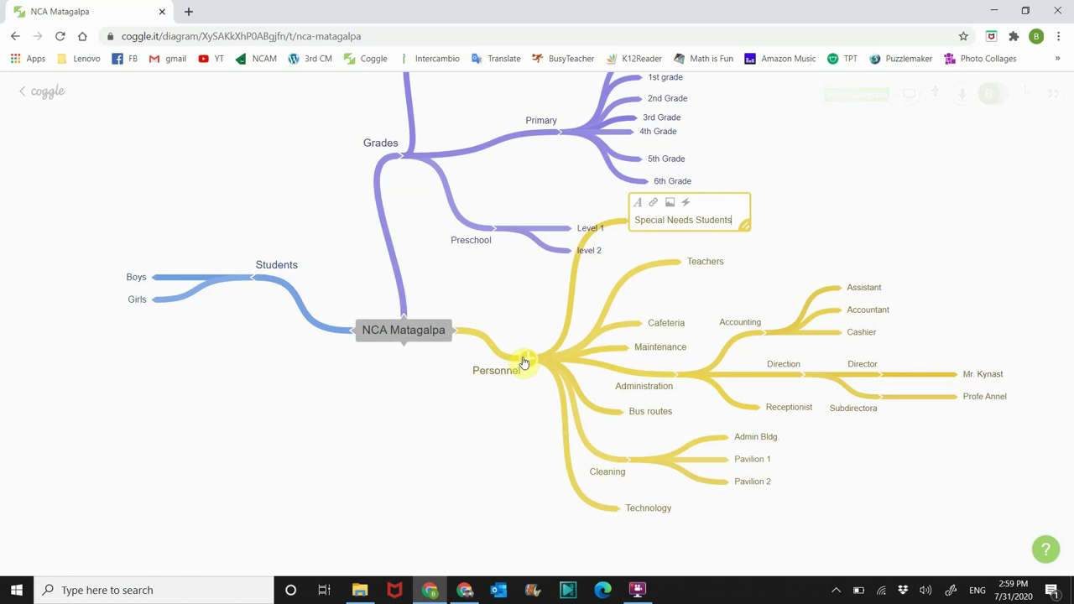
drag(646, 226, 606, 546)
- Pan the map to bring the Grades, Primary and Secondary branches into view
scroll(838, 510, down, 4)
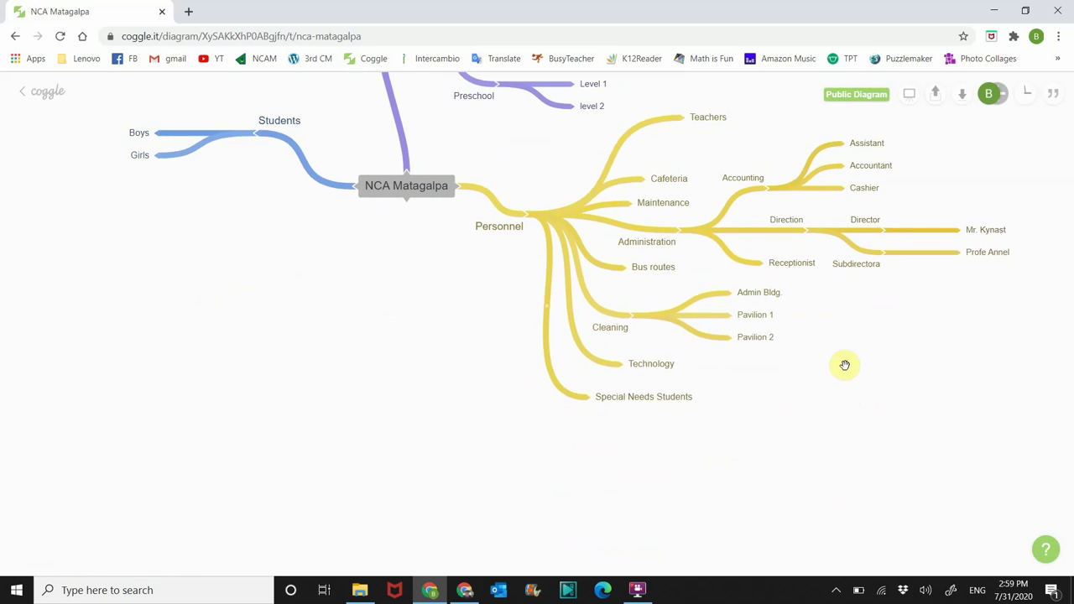
scroll(834, 364, right, 2)
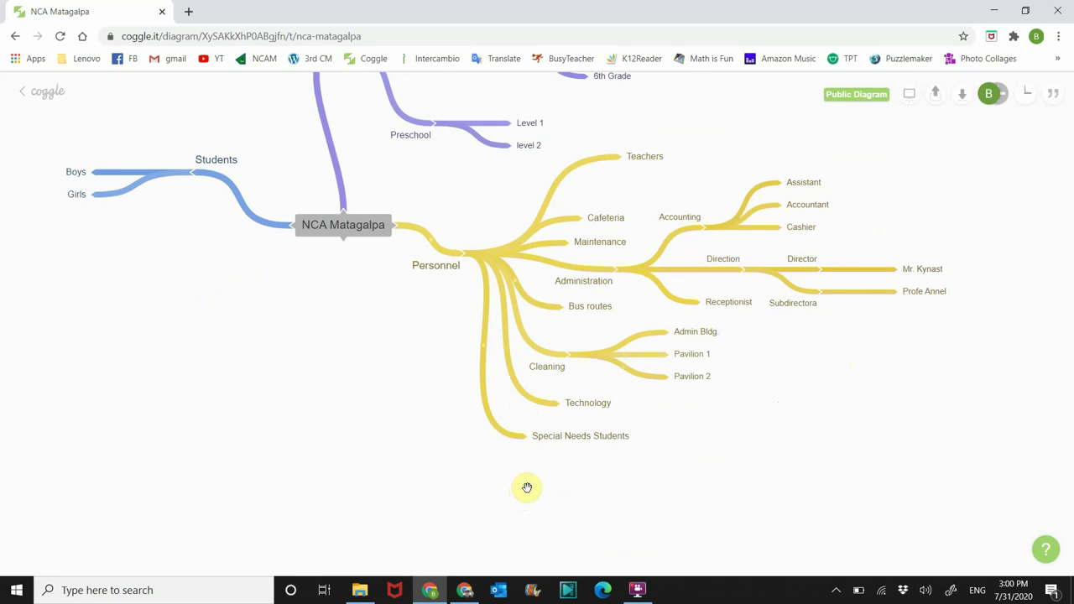
drag(276, 319, 370, 457)
drag(310, 233, 259, 326)
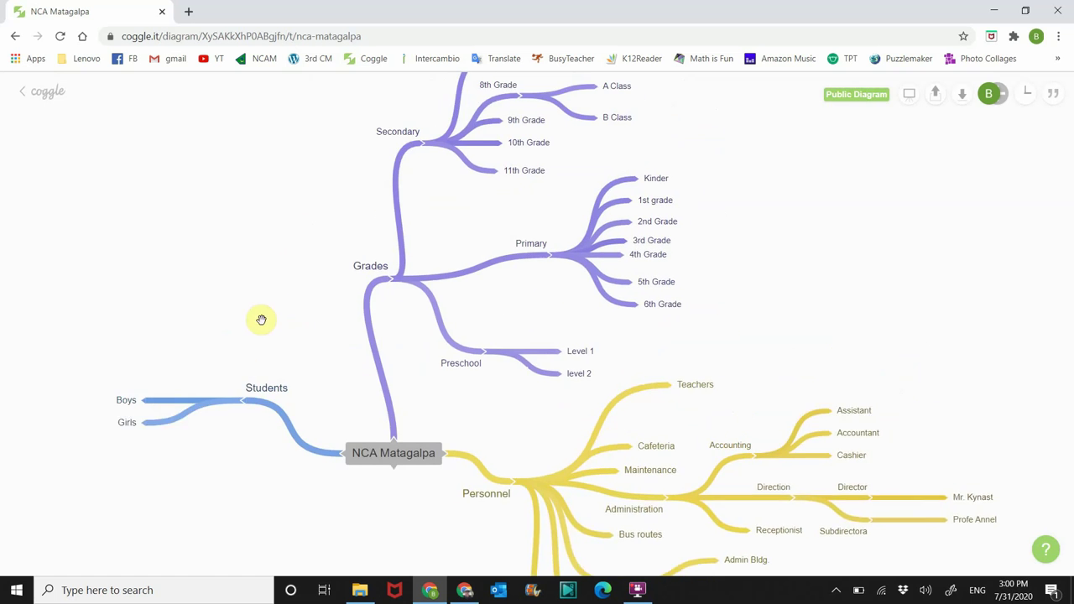
drag(750, 174, 721, 259)
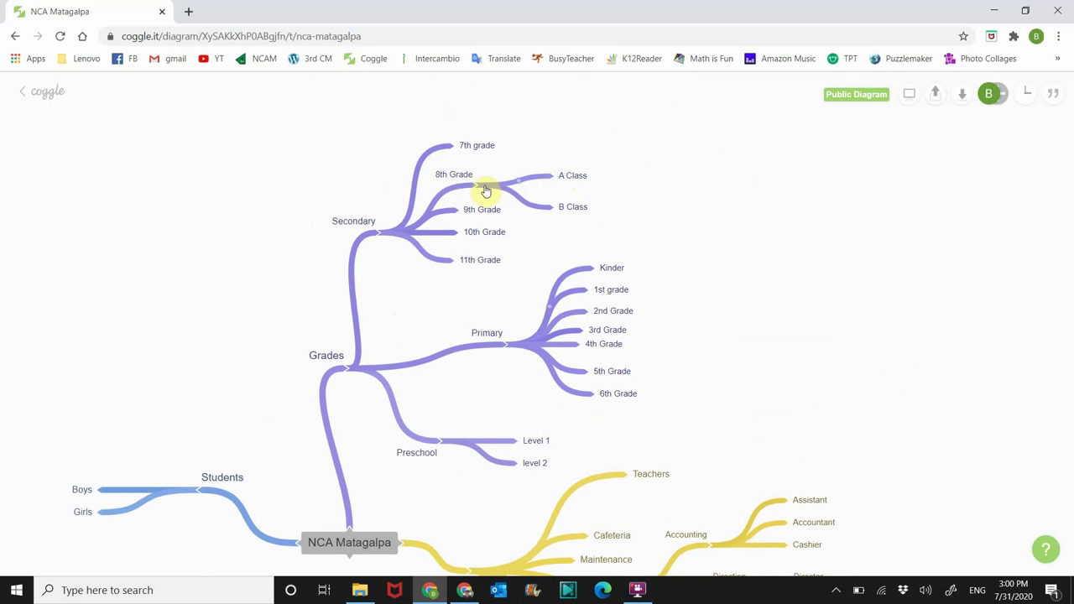
right_click(577, 181)
click(612, 189)
right_click(578, 208)
click(609, 223)
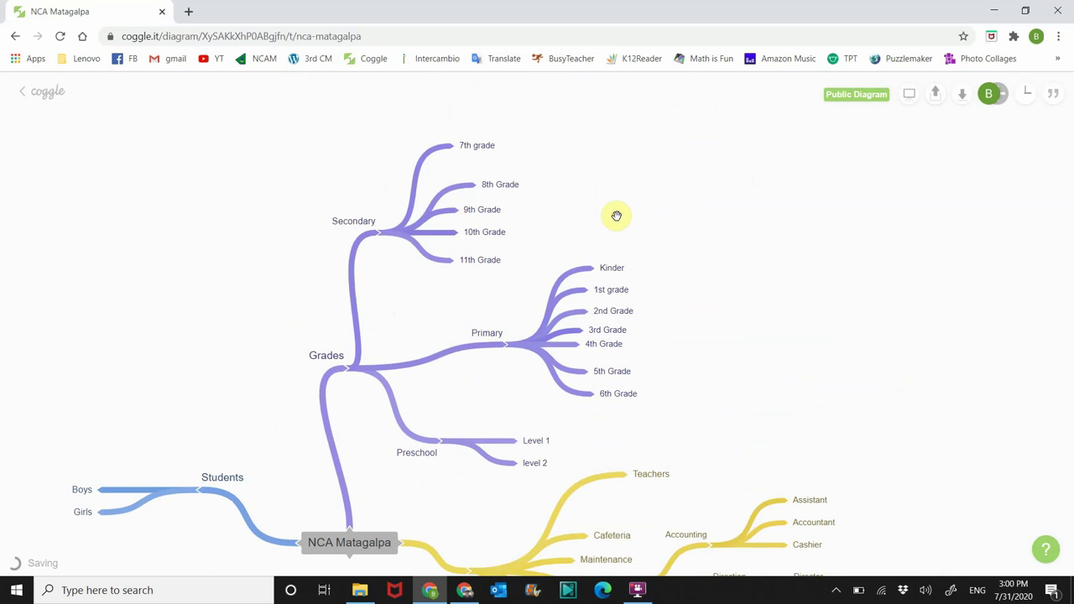
click(463, 211)
text(A Class)
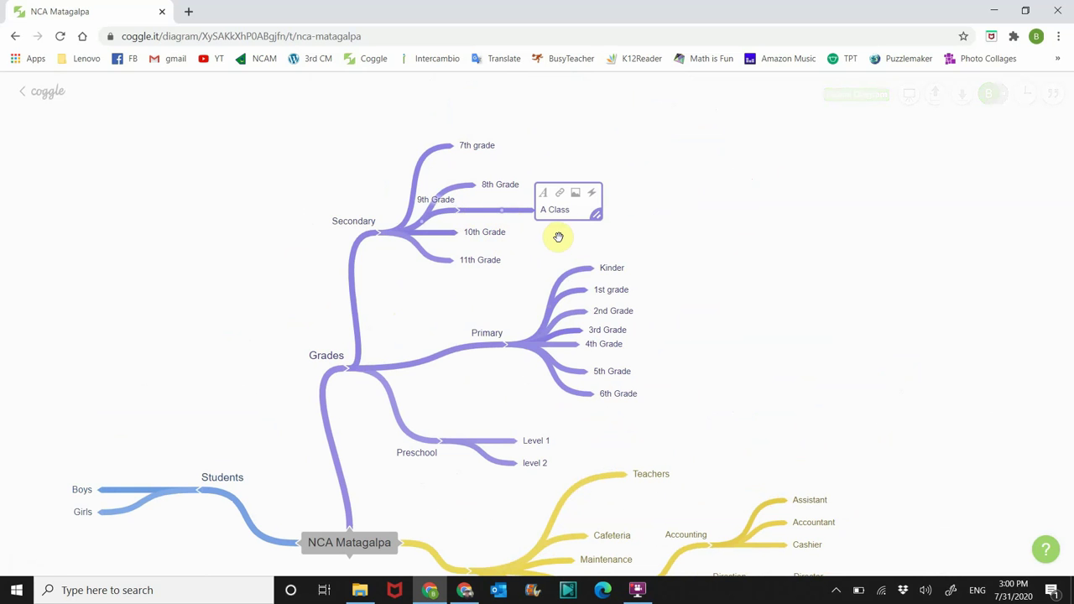
key(Return)
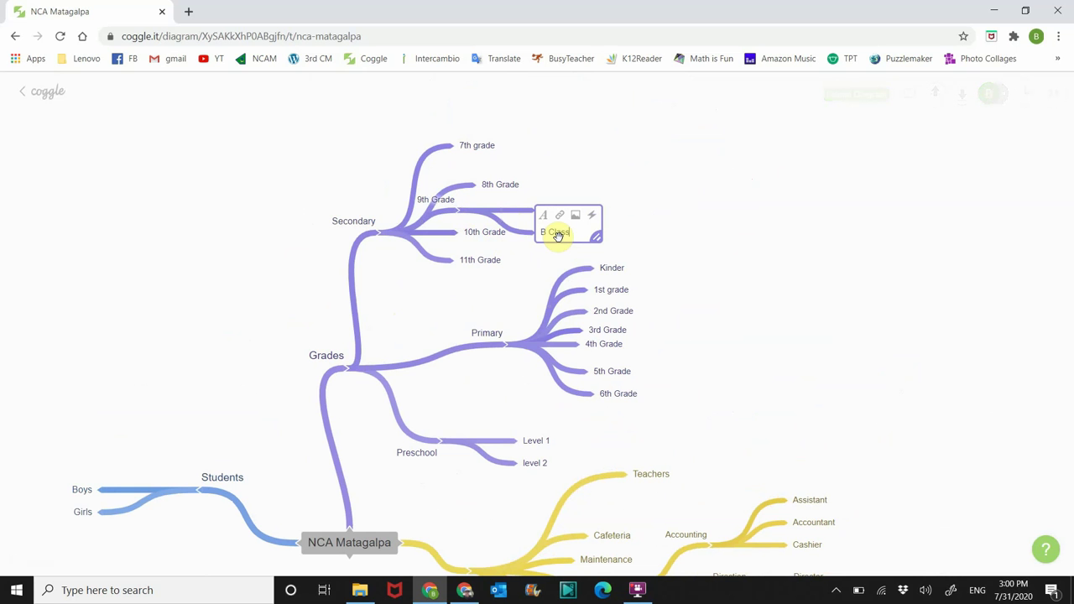
click(585, 205)
drag(564, 212, 572, 197)
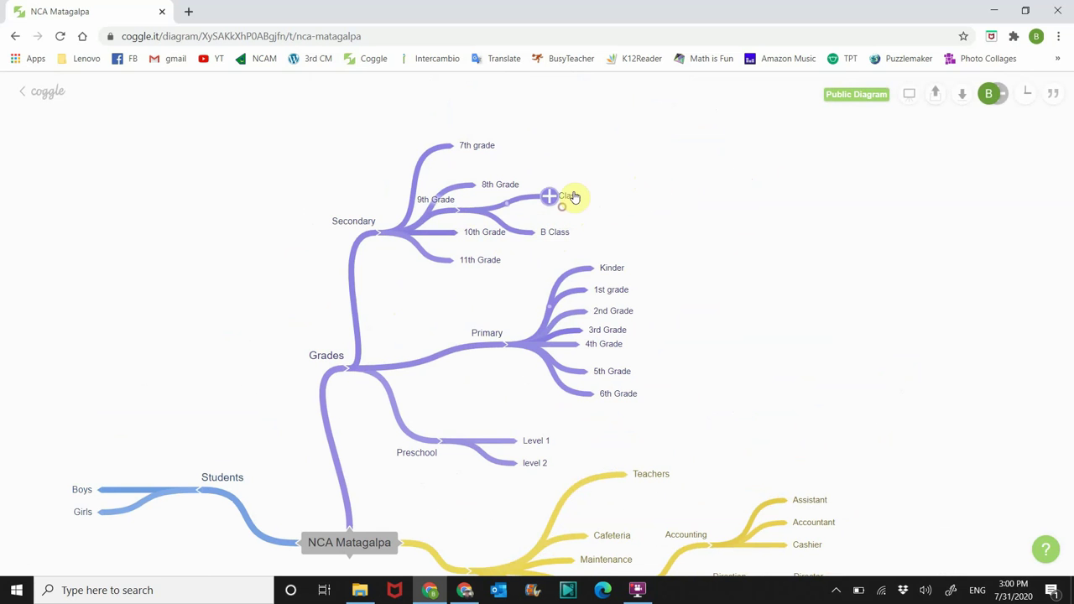
drag(558, 233, 570, 221)
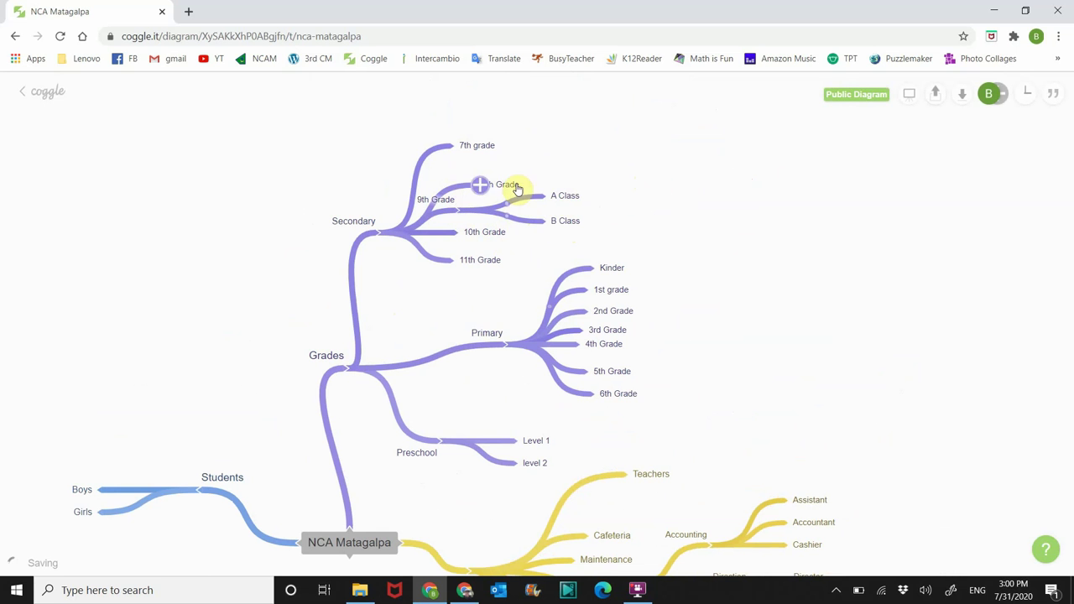
right_click(567, 198)
click(599, 210)
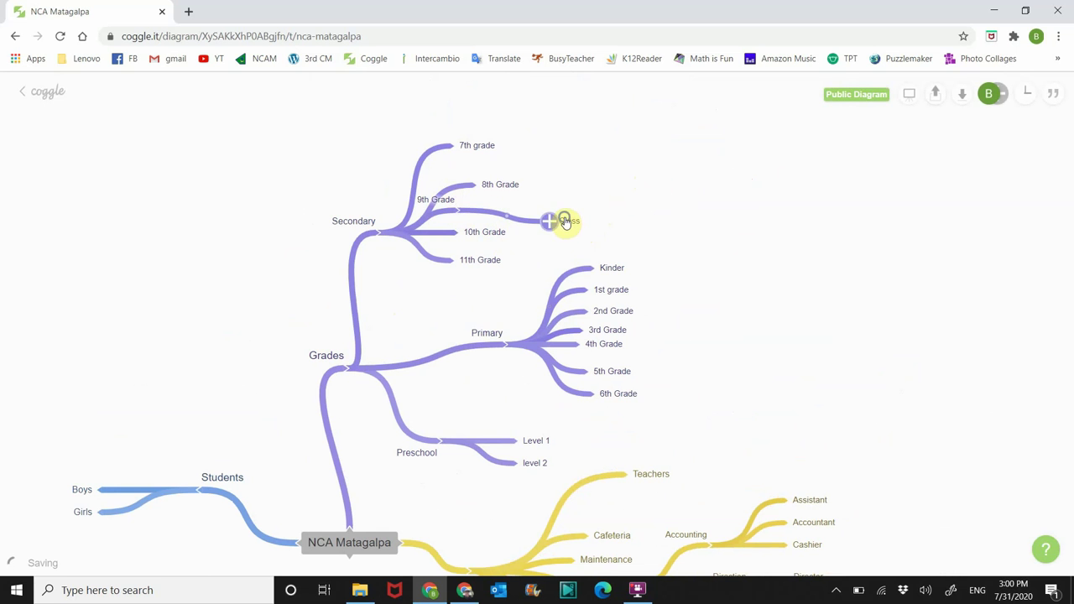
right_click(563, 221)
click(600, 235)
click(480, 186)
text(A Class)
key(Return)
text(B Class)
click(783, 206)
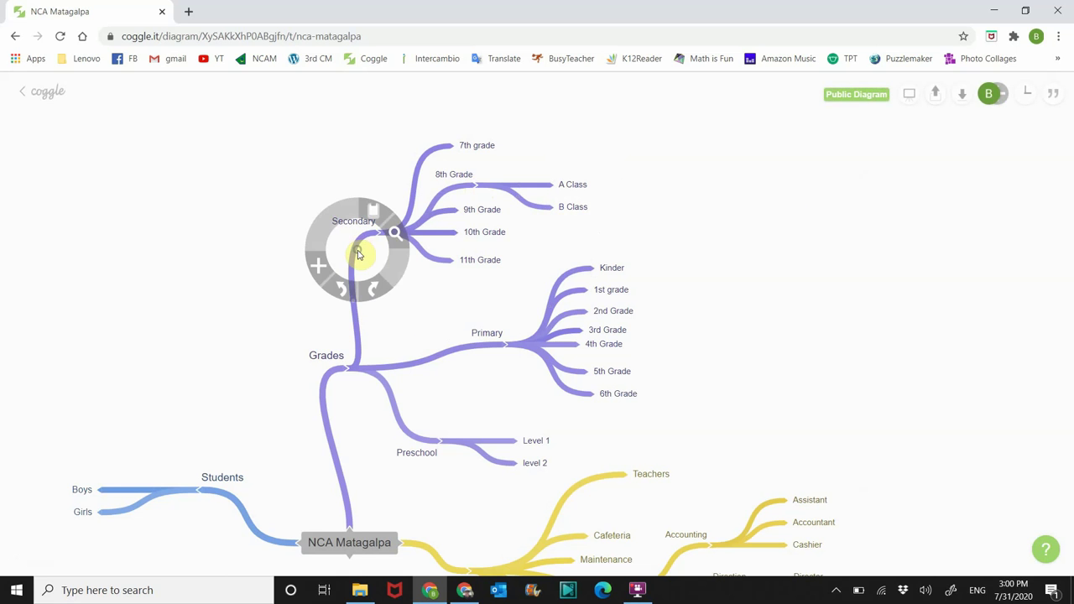
- Turn the Grades node and its Secondary, Primary and Preschool sub-branches orange
click(328, 354)
right_click(353, 357)
click(287, 399)
mouse_move(325, 364)
click(360, 344)
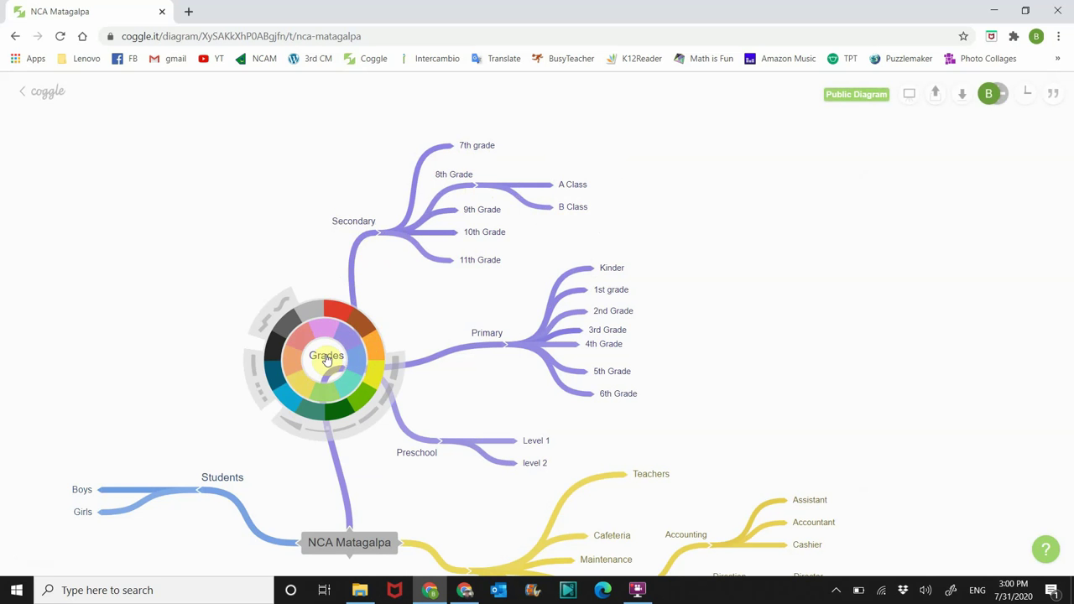
click(295, 361)
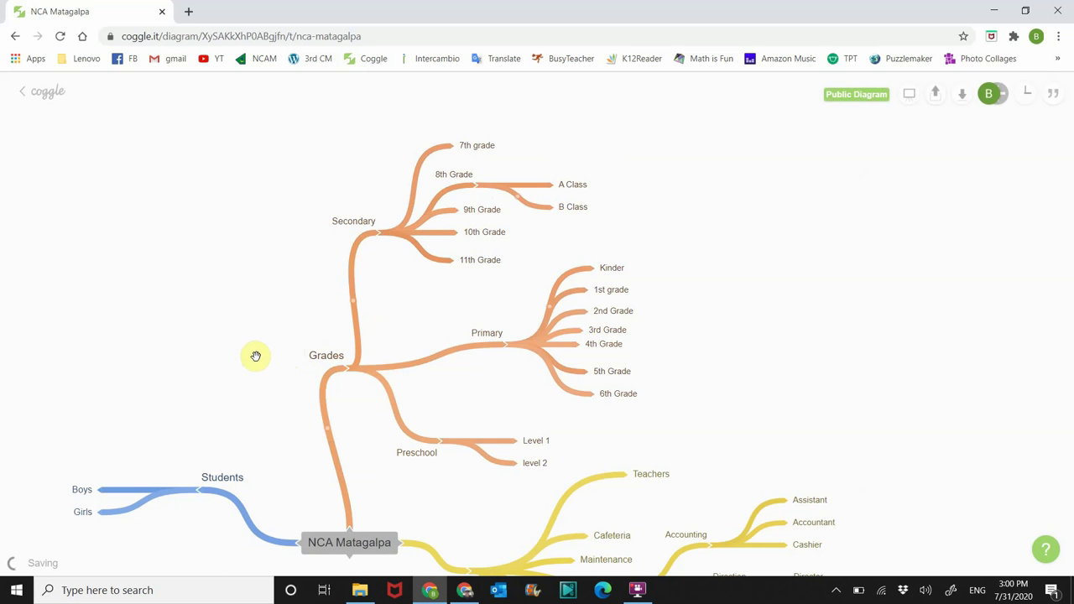
drag(256, 355, 322, 294)
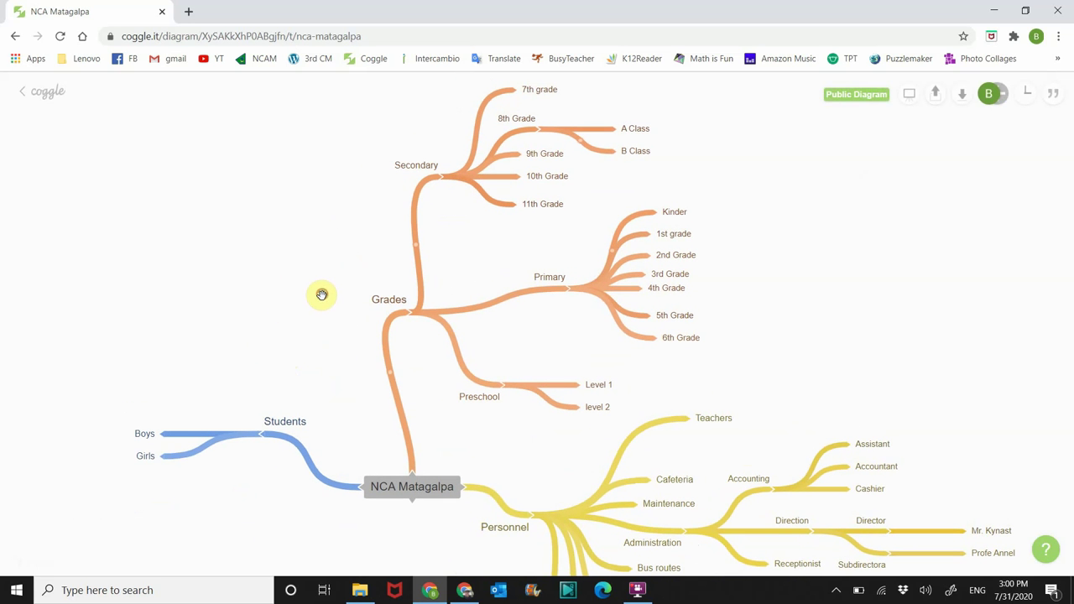
click(395, 299)
- Append a colon to the Grades label so it reads 'Grades :'
right_click(401, 302)
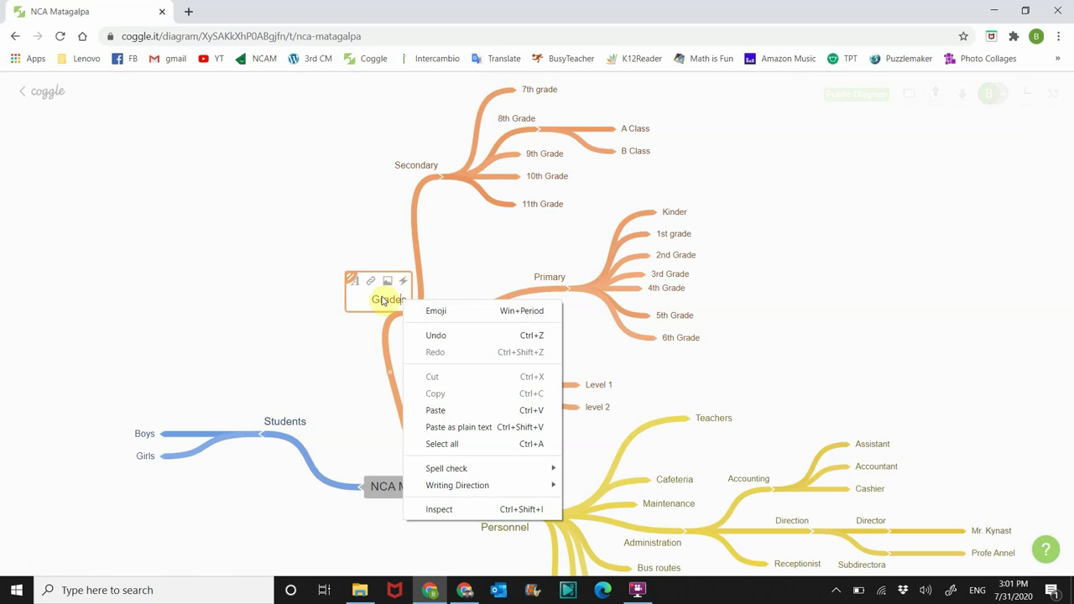
click(401, 292)
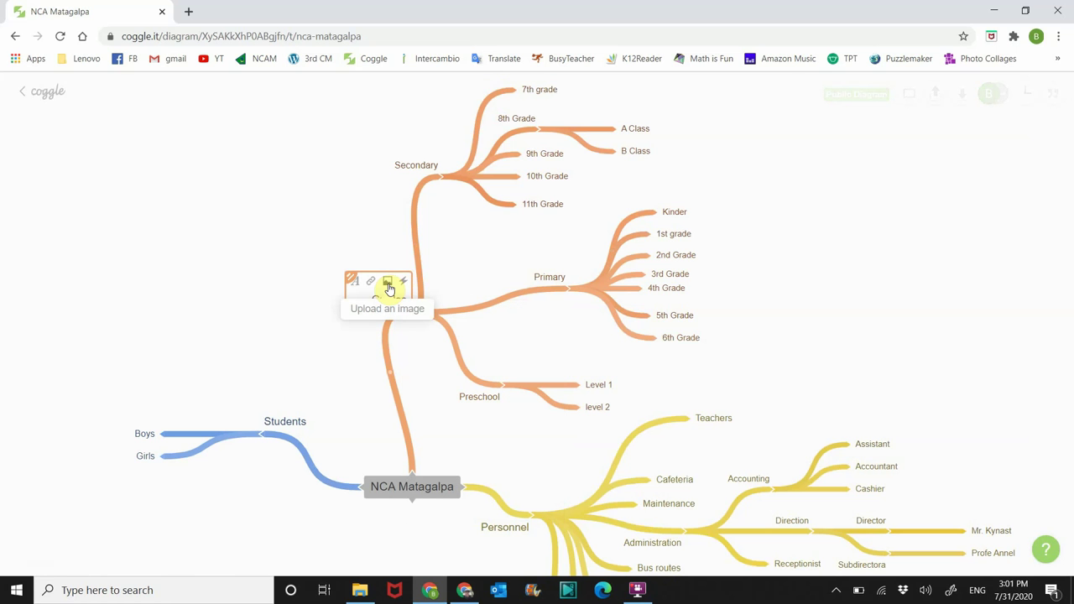
click(404, 284)
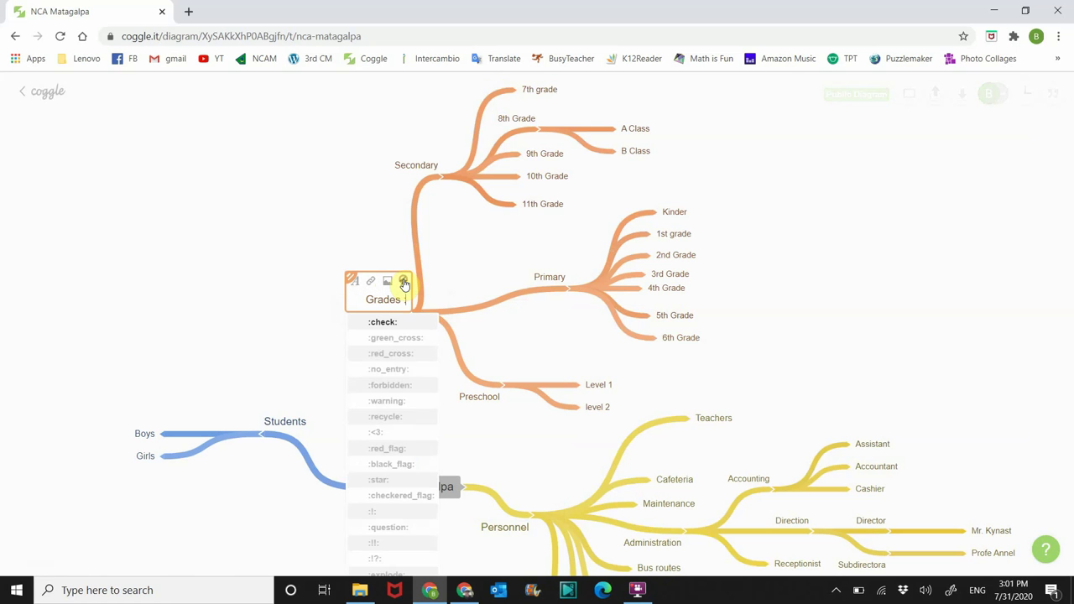
scroll(406, 454, down, 2)
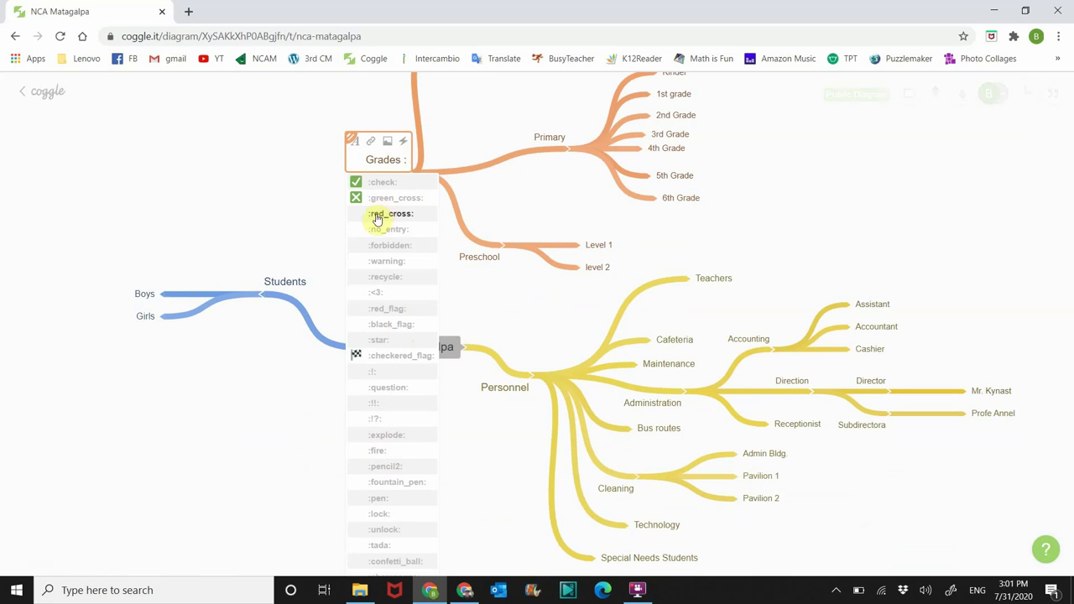
click(266, 180)
drag(303, 193, 318, 264)
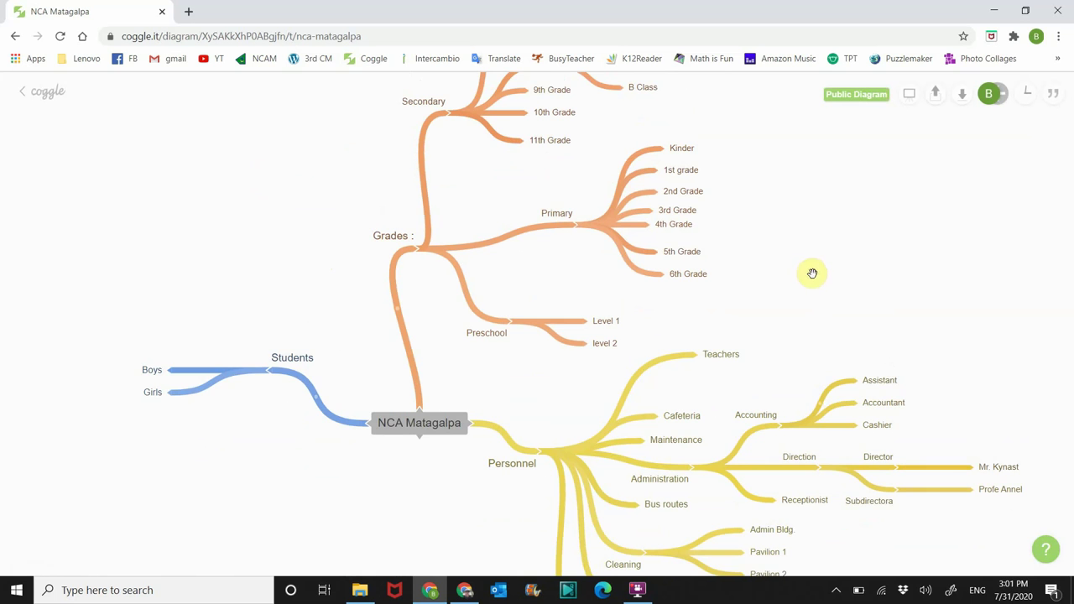
- Move the Grades subtree left of NCA Matagalpa and place Students, with Boys and Girls, above it
drag(825, 264, 878, 207)
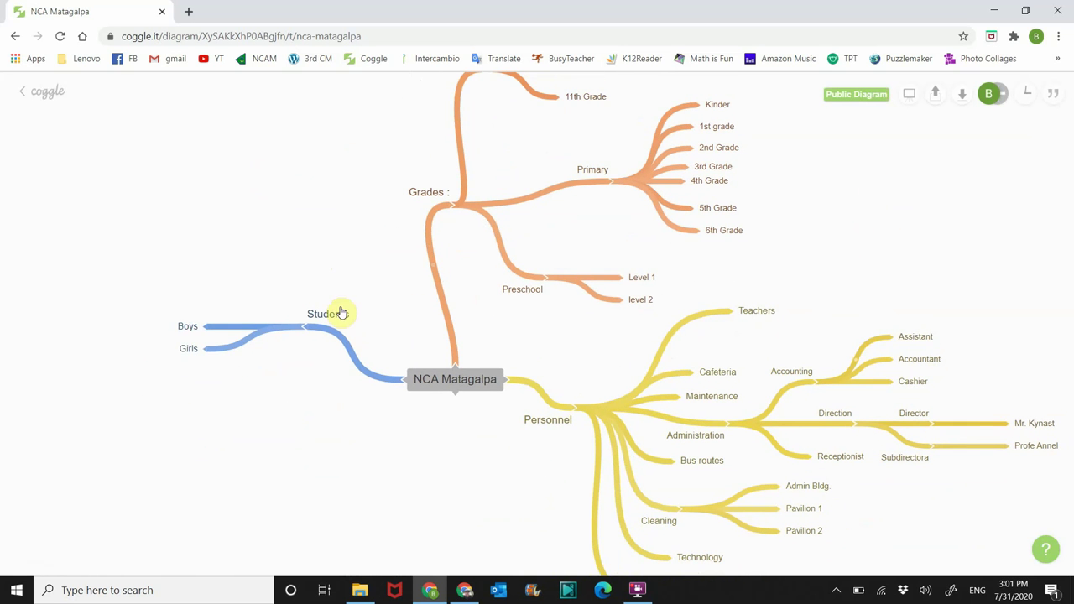
drag(343, 319, 500, 468)
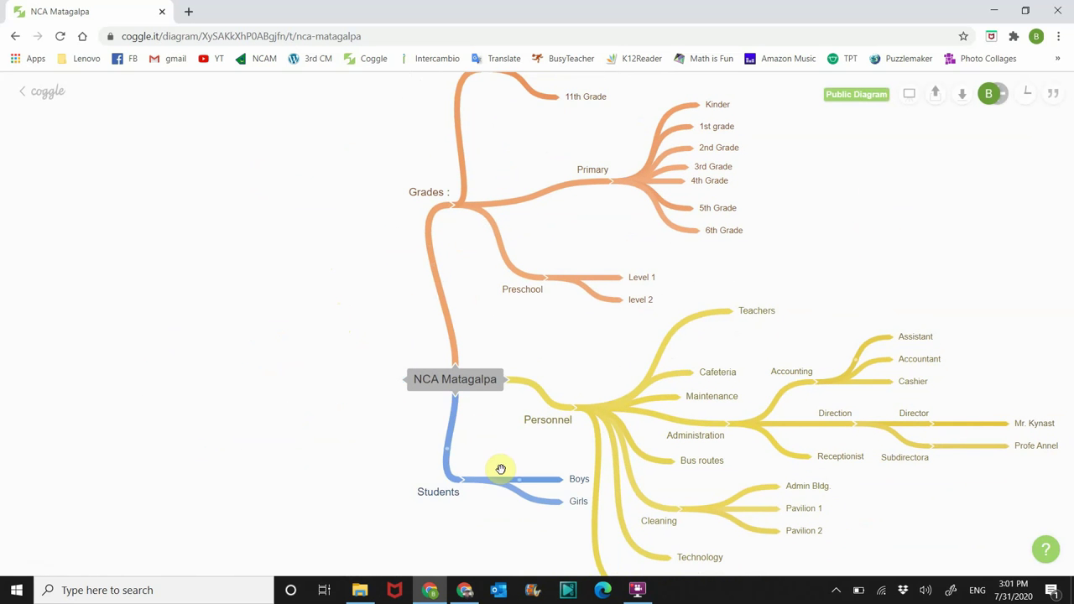
drag(431, 189, 311, 297)
drag(438, 491, 492, 249)
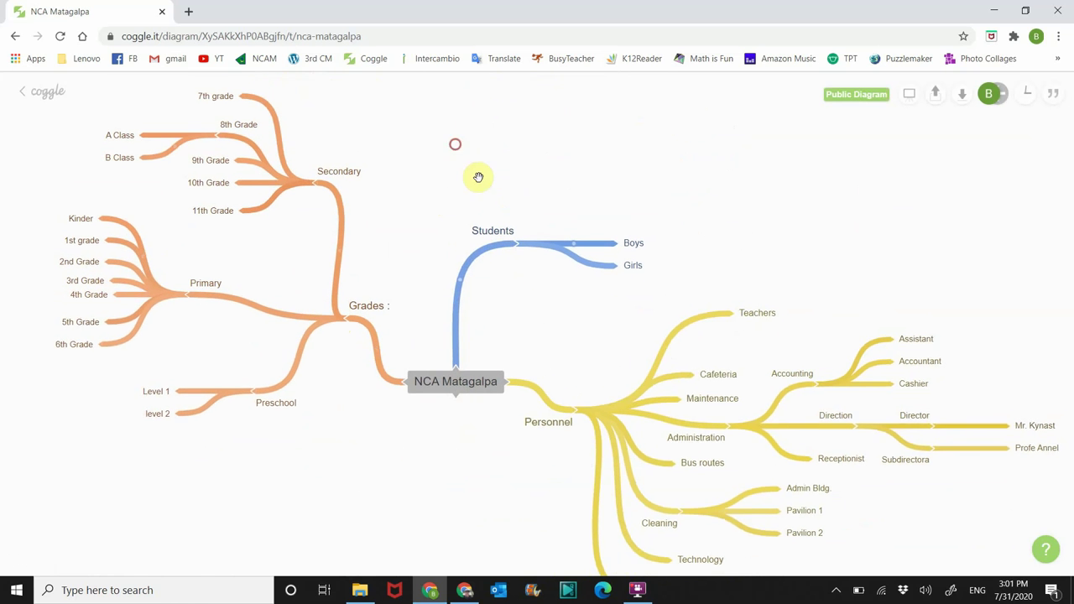